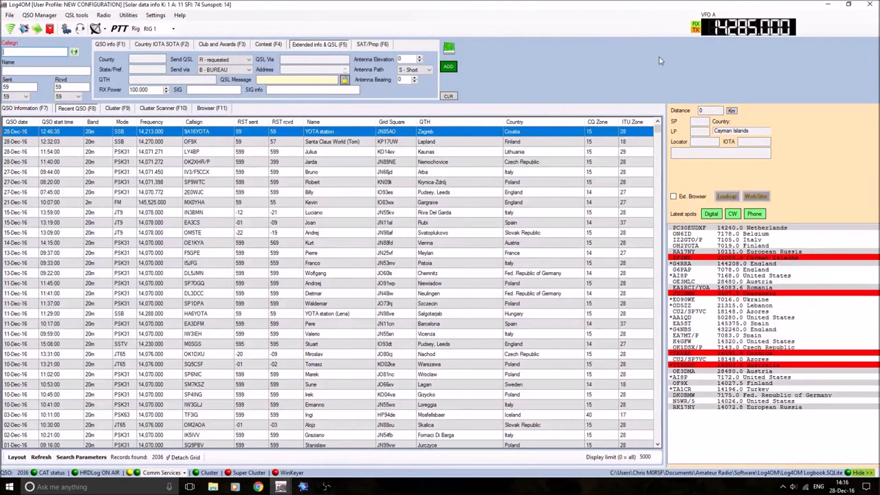
# Switch to Chrome and open the support forum from the Log4OM website.
pyautogui.click(257, 487)
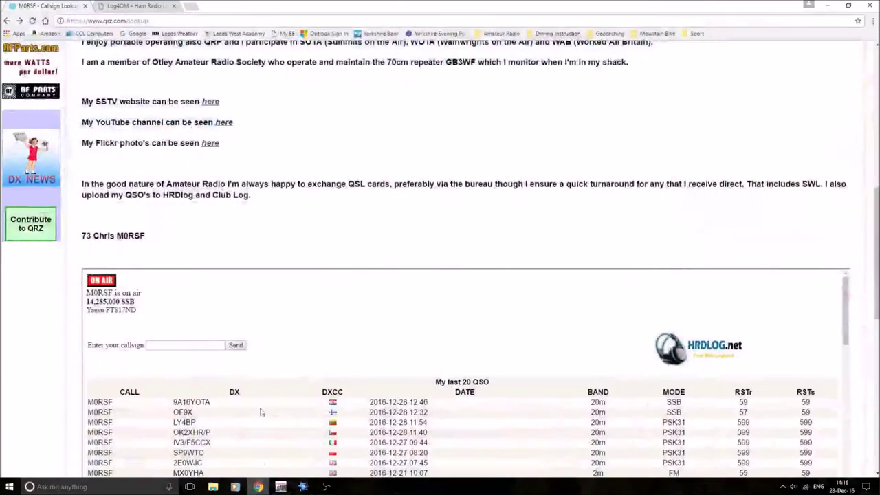
pyautogui.click(145, 9)
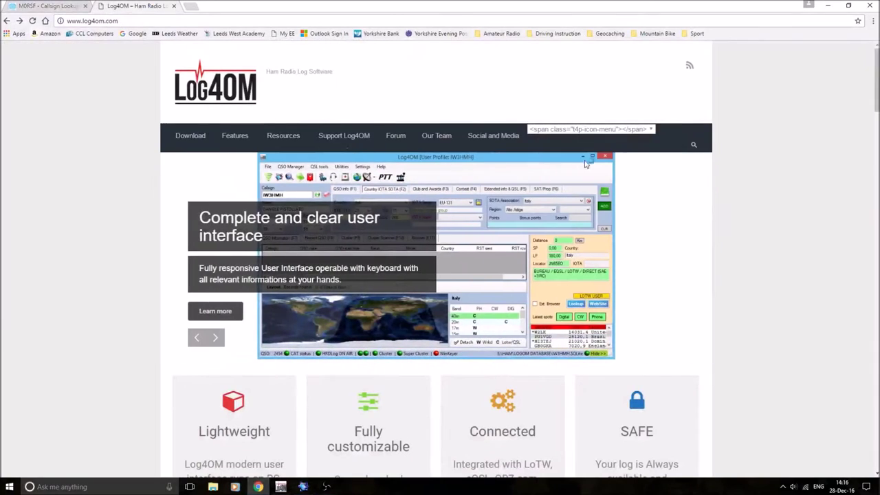
pyautogui.click(398, 136)
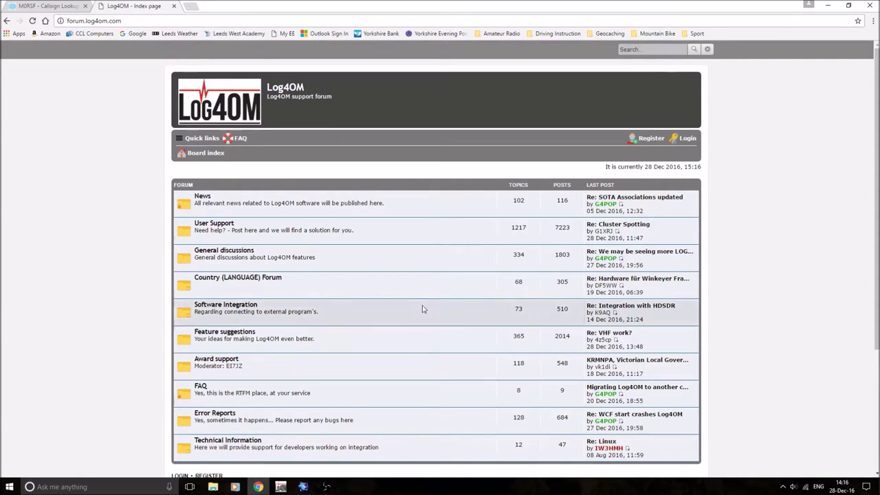
# View the User Support board, return to the website's home page and switch back to the Log4OM main window.
pyautogui.click(221, 225)
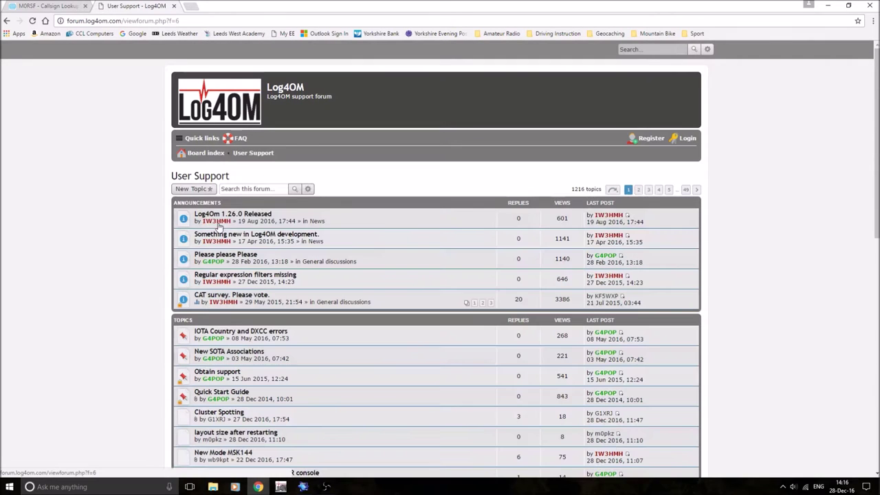
pyautogui.click(7, 20)
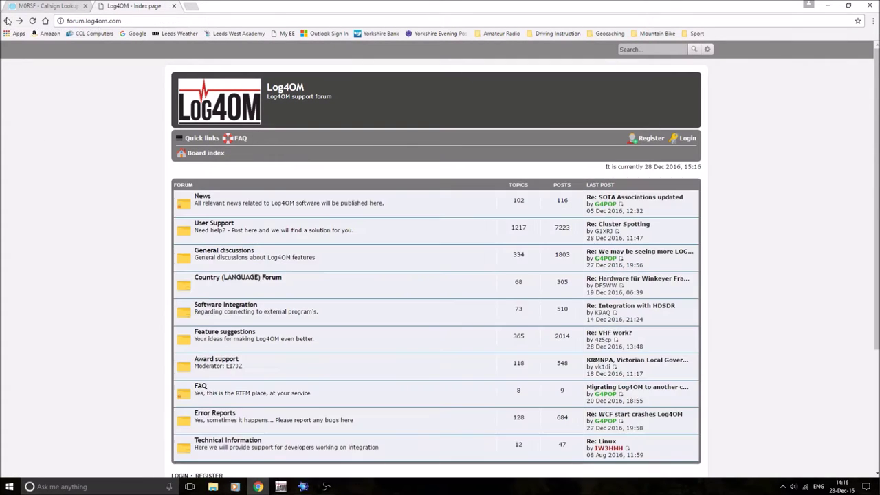
pyautogui.click(7, 21)
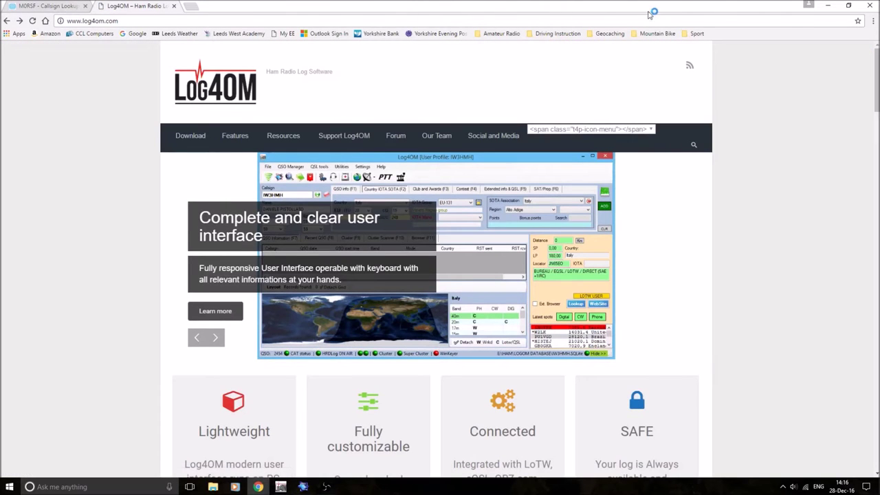
pyautogui.moveTo(280, 487)
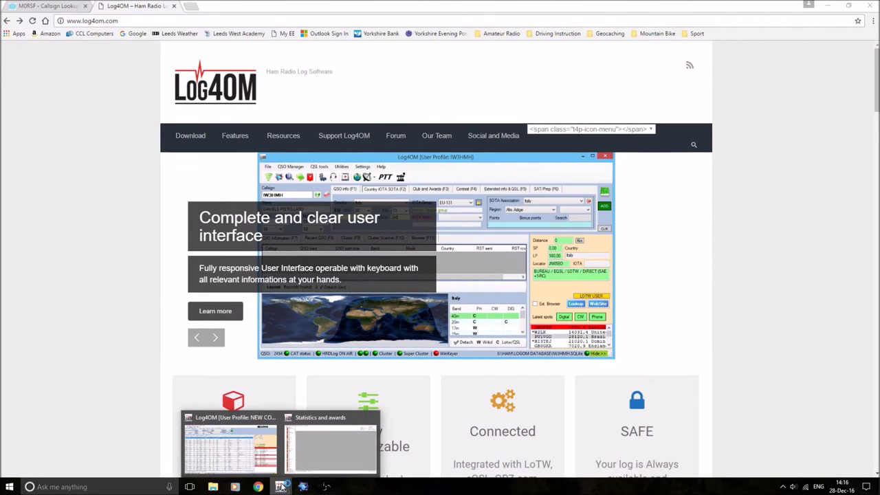
pyautogui.click(247, 446)
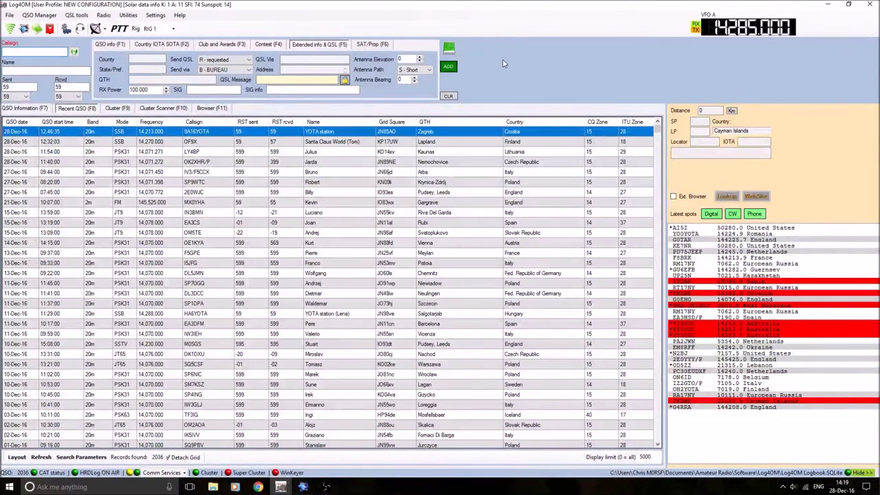
# Switch the active rig from RIG 1 to RIG 2 and back twice, ending on RIG 1.
pyautogui.click(173, 29)
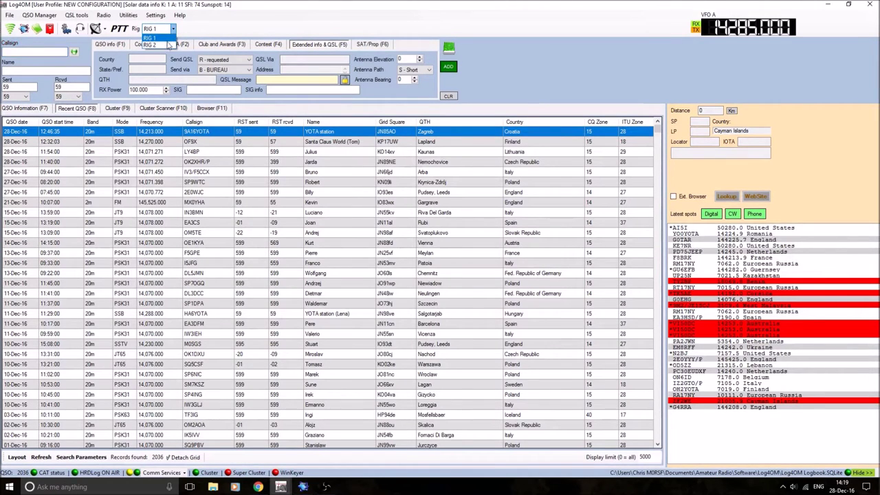
pyautogui.click(165, 46)
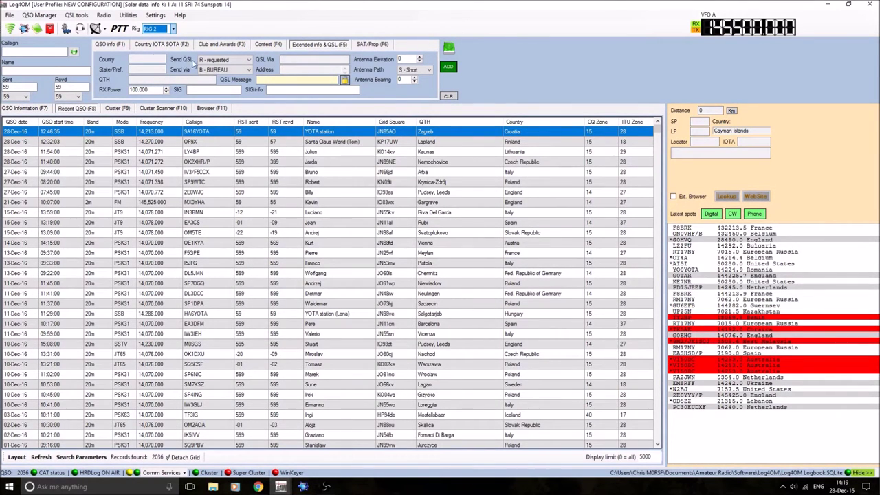
pyautogui.click(164, 28)
pyautogui.click(165, 40)
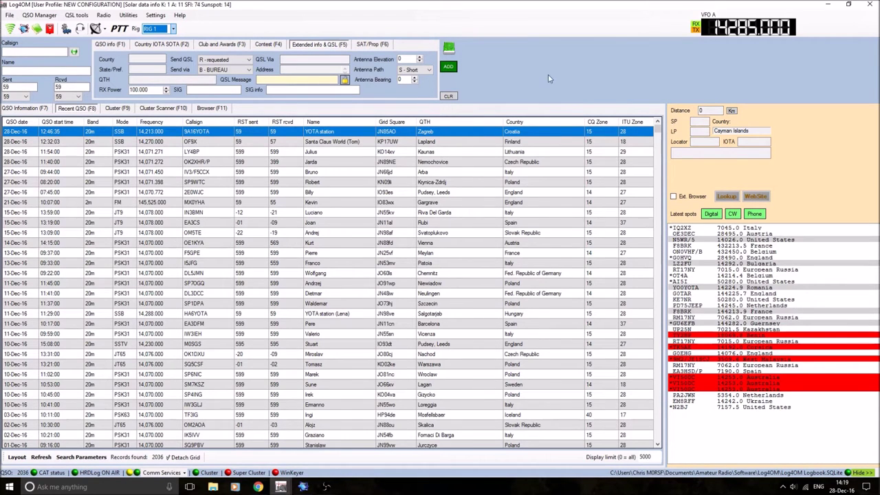
pyautogui.click(174, 28)
pyautogui.click(167, 45)
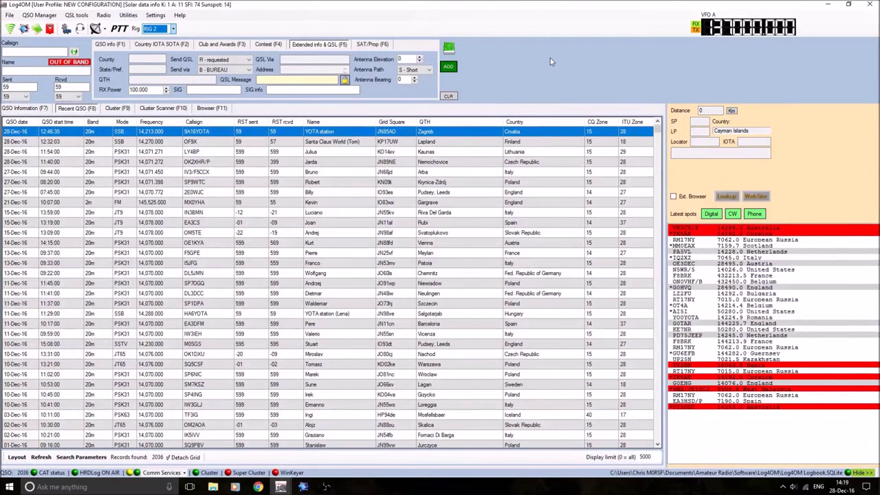
pyautogui.click(174, 28)
pyautogui.click(156, 38)
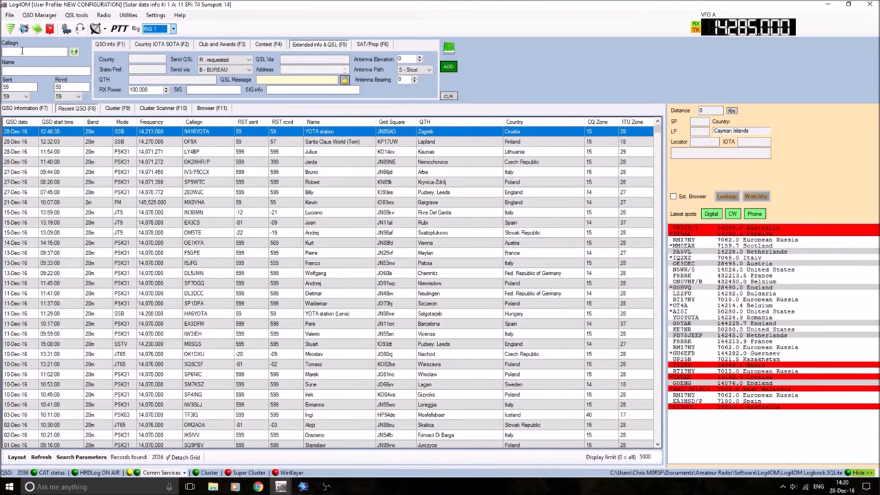
# Look up the callsign TY2BP in the new contact entry and show its QSO info.
pyautogui.click(21, 52)
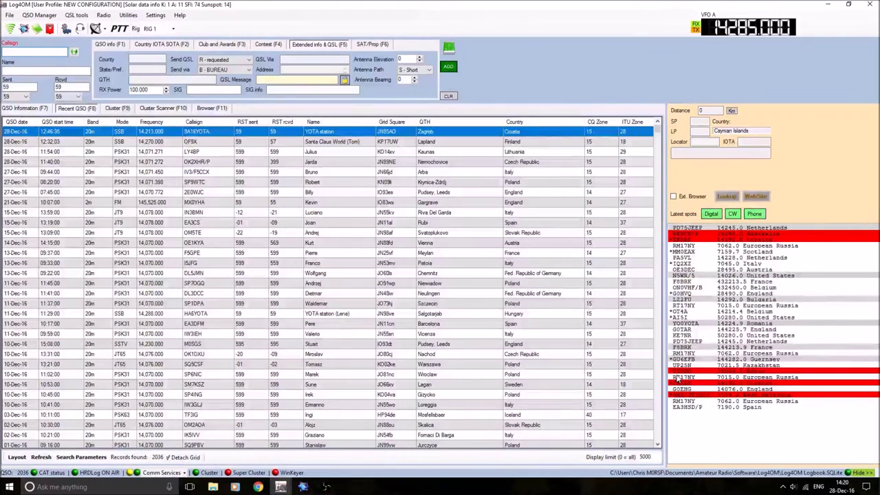
pyautogui.write('TY2')
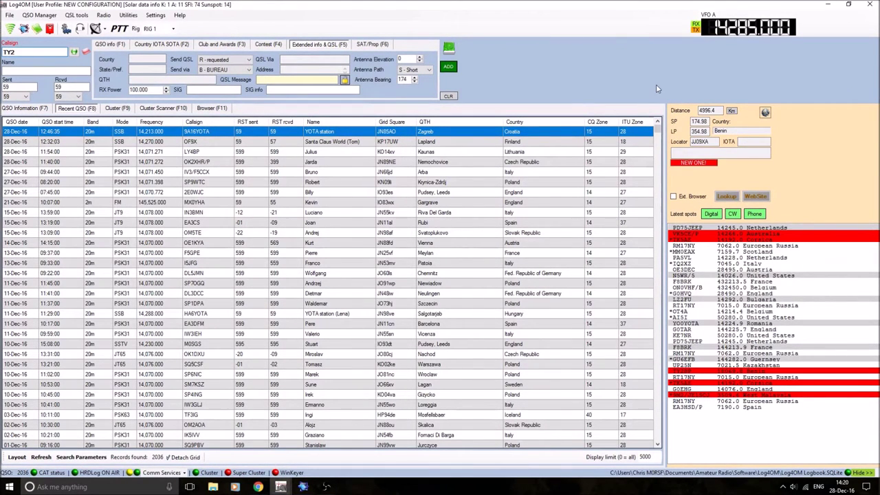
pyautogui.write('BP')
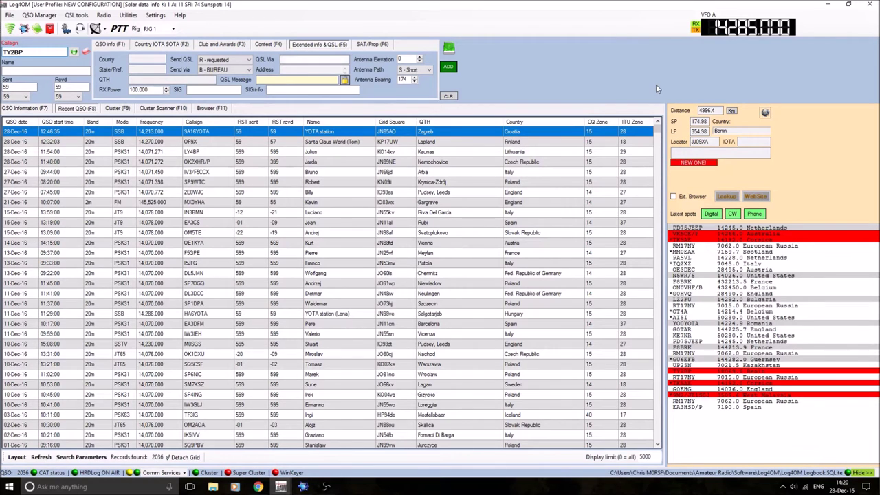
pyautogui.click(23, 71)
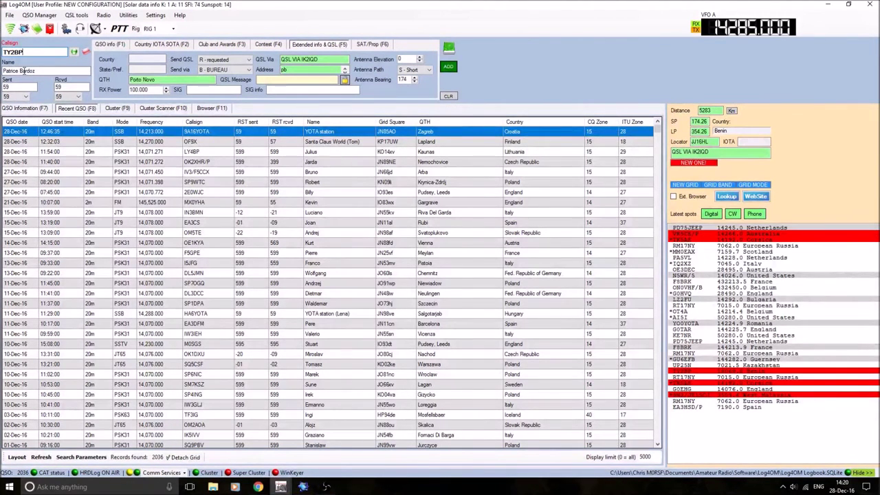
pyautogui.click(132, 79)
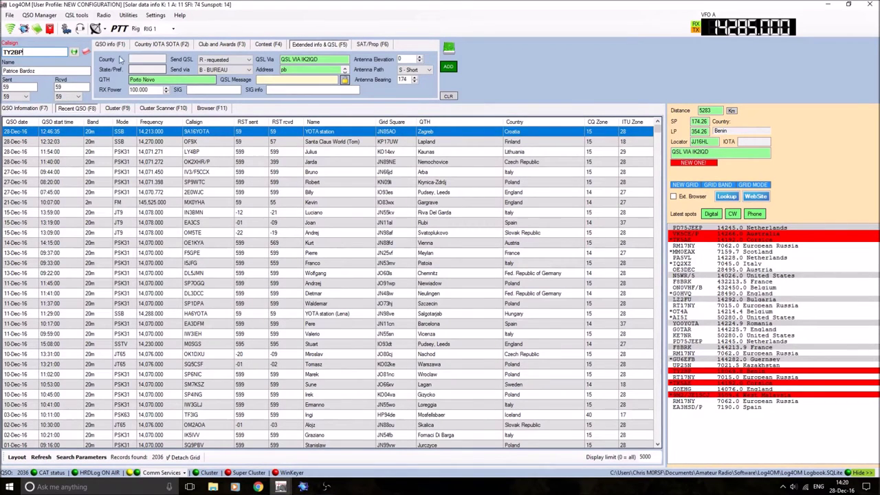
pyautogui.press('F1')
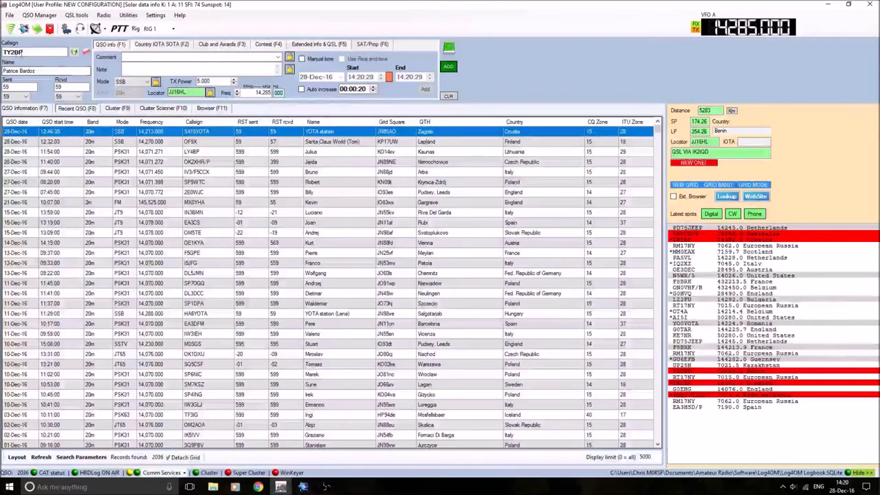
pyautogui.click(32, 52)
pyautogui.doubleClick(31, 51)
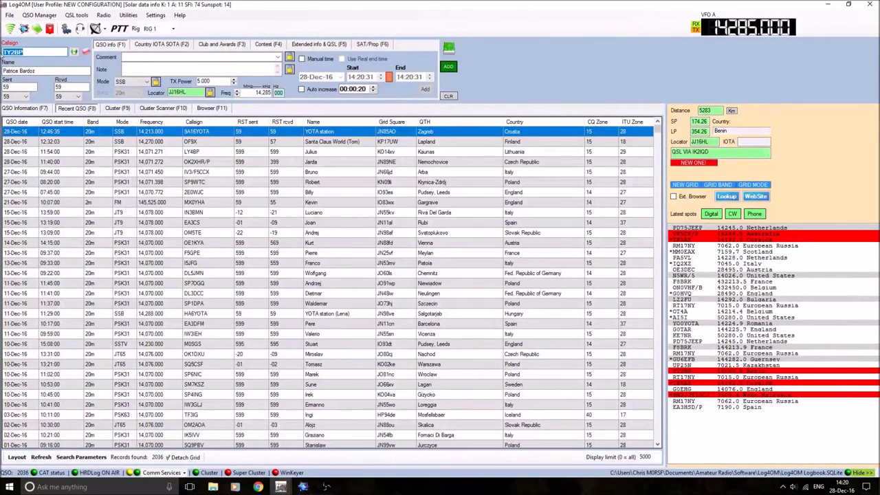
pyautogui.press('BackSpace')
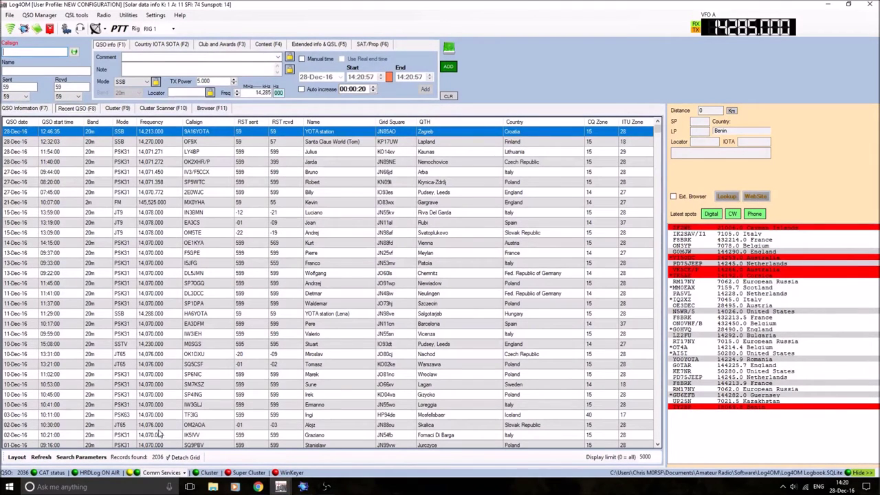
# Switch to Chrome, examine the QRZ.com profile with its on-air status and recent QSOs, and return to Log4OM.
pyautogui.click(258, 487)
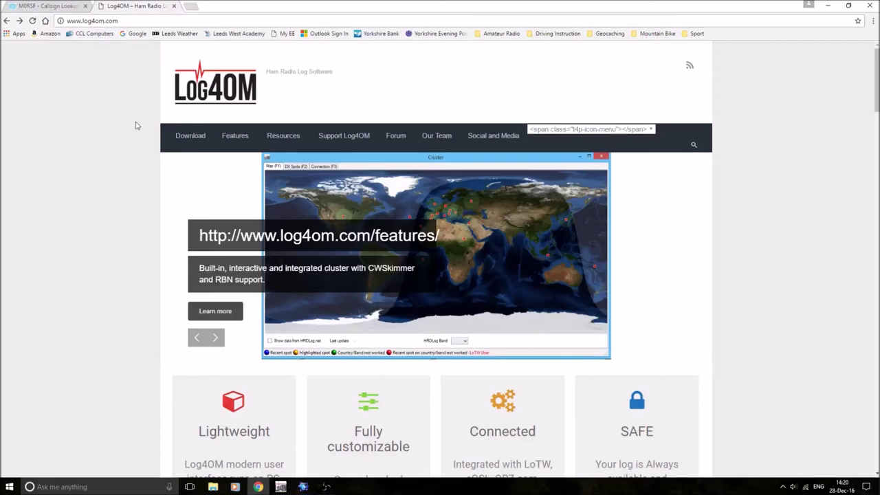
pyautogui.click(61, 7)
pyautogui.scroll(7, 403, 172)
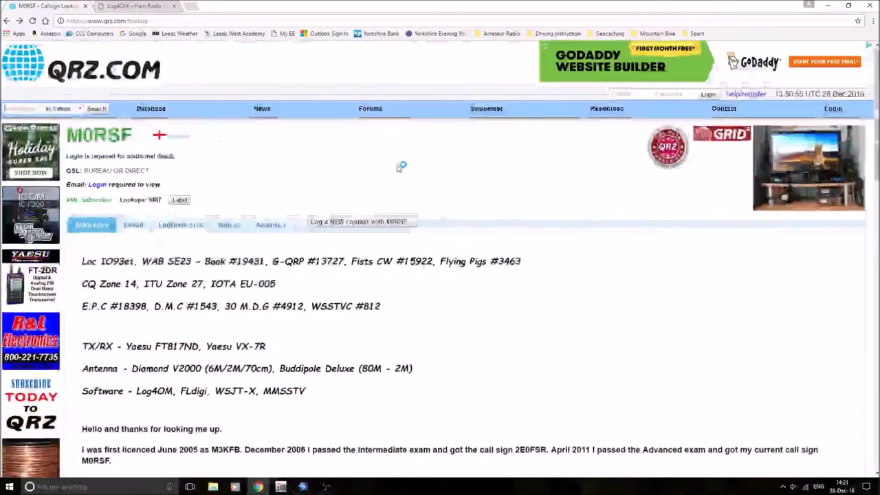
pyautogui.scroll(-7, 619, 187)
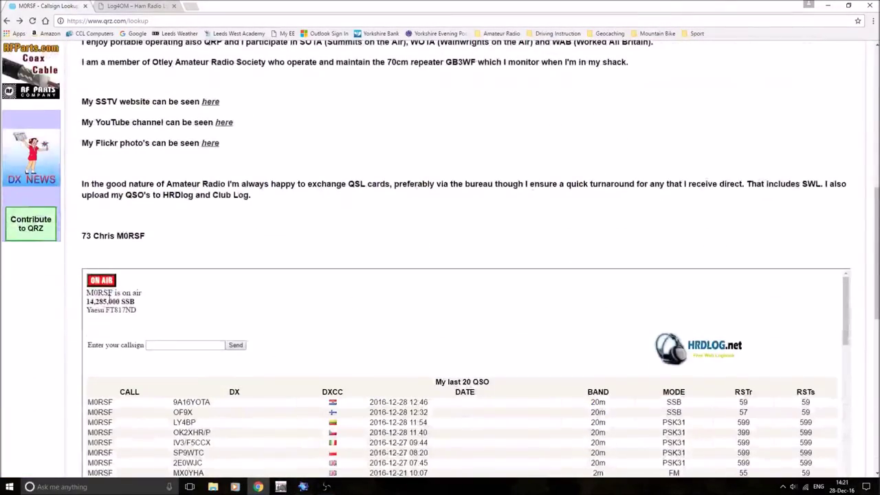
pyautogui.scroll(-1, 137, 335)
pyautogui.scroll(1, 114, 293)
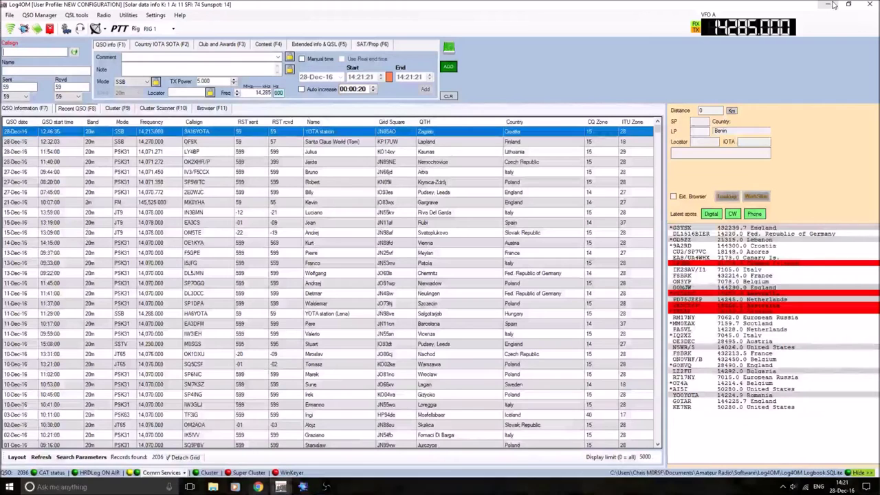
pyautogui.hotkey('alt', 'Tab')
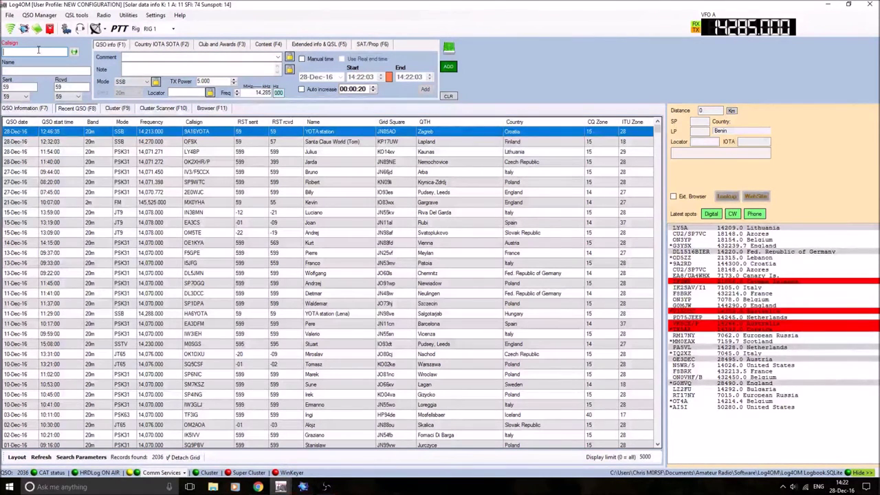
# Look up the callsign TK5AE in the contact entry and clear it again.
pyautogui.write('TK')
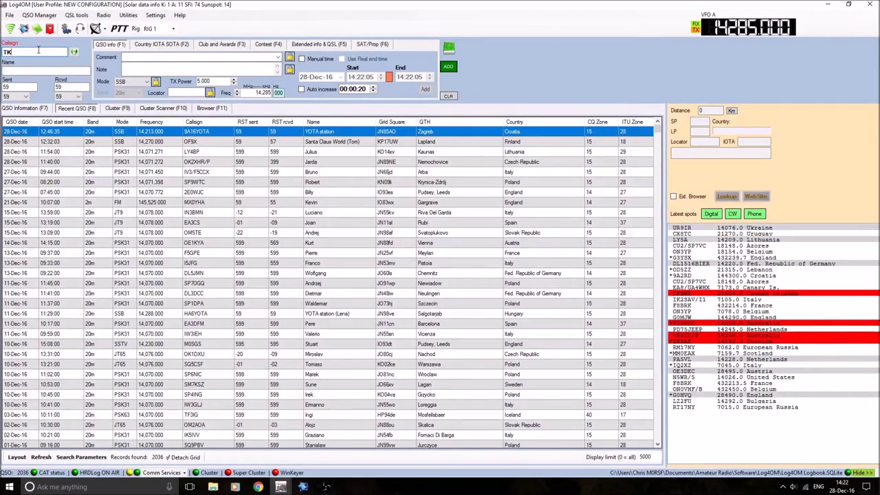
pyautogui.write('5AE')
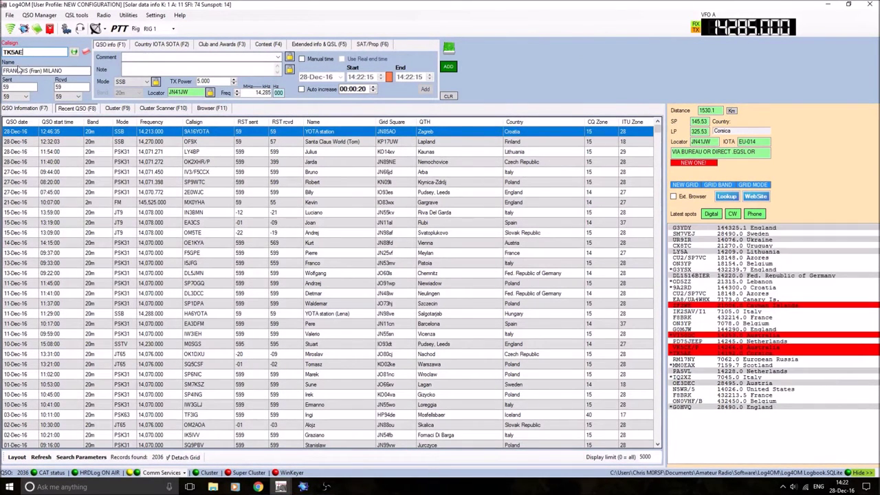
pyautogui.doubleClick(39, 53)
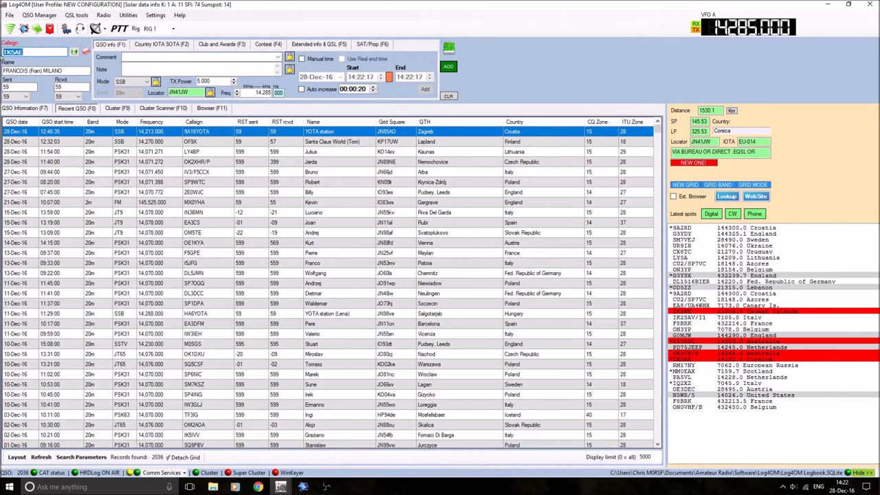
pyautogui.press('Delete')
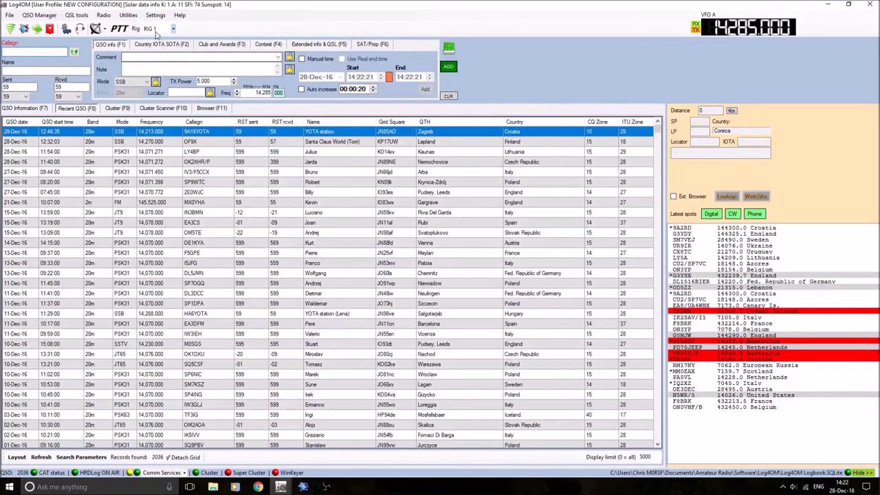
# Open the Statistics and awards window and browse the worked status of the countries in the Country Status list.
pyautogui.click(132, 16)
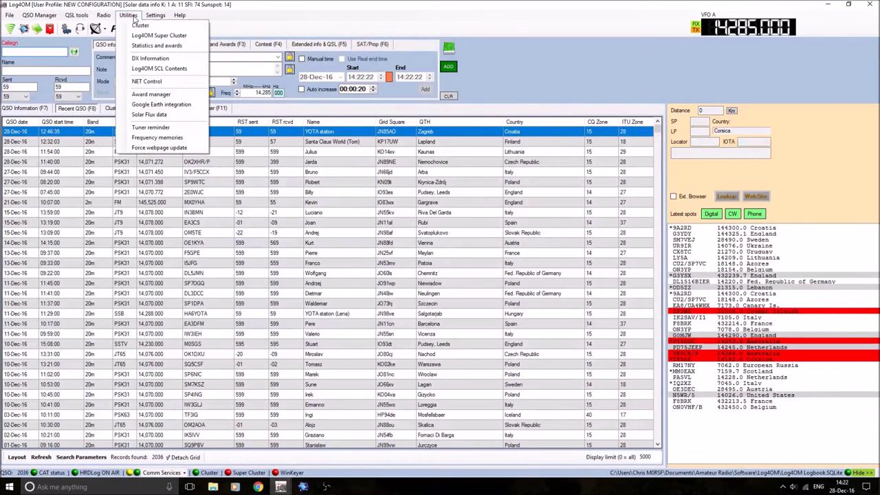
pyautogui.click(157, 46)
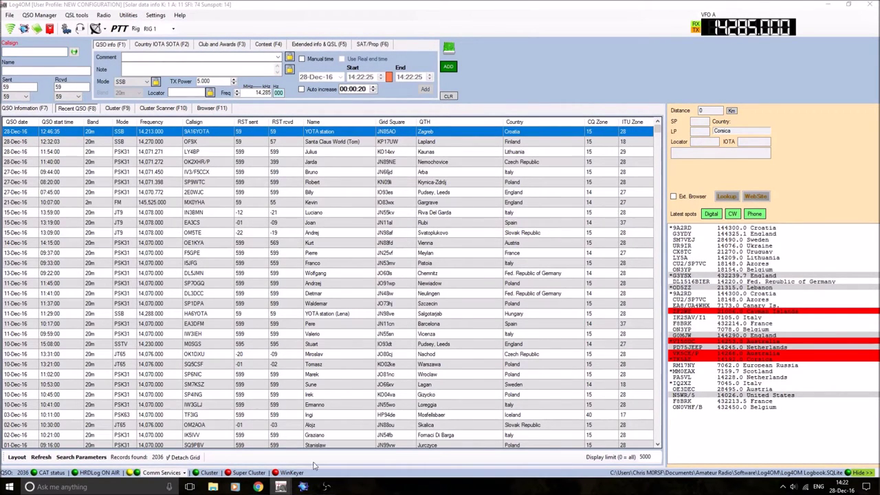
pyautogui.moveTo(301, 487)
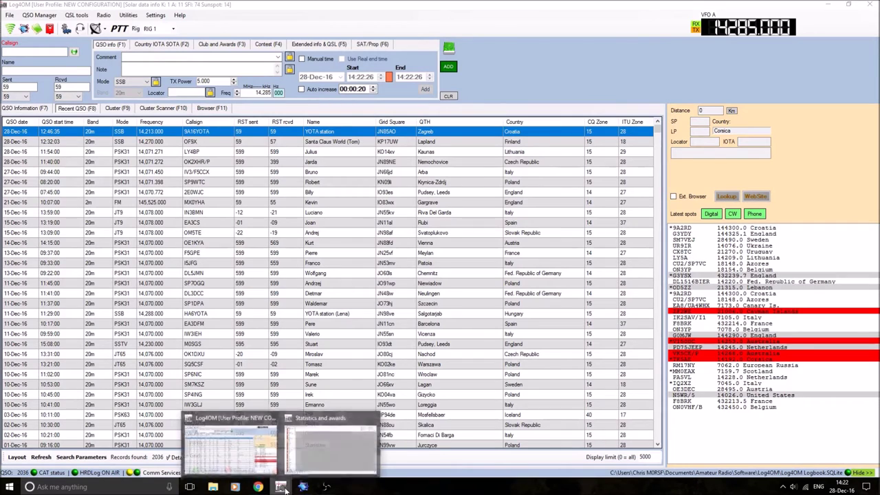
pyautogui.click(310, 445)
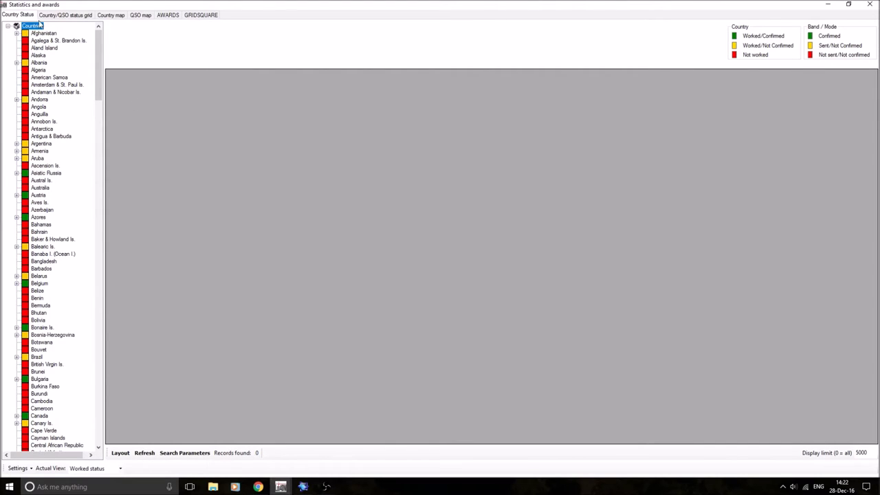
pyautogui.scroll(-2, 65, 161)
pyautogui.scroll(2, 73, 183)
pyautogui.scroll(-3, 76, 193)
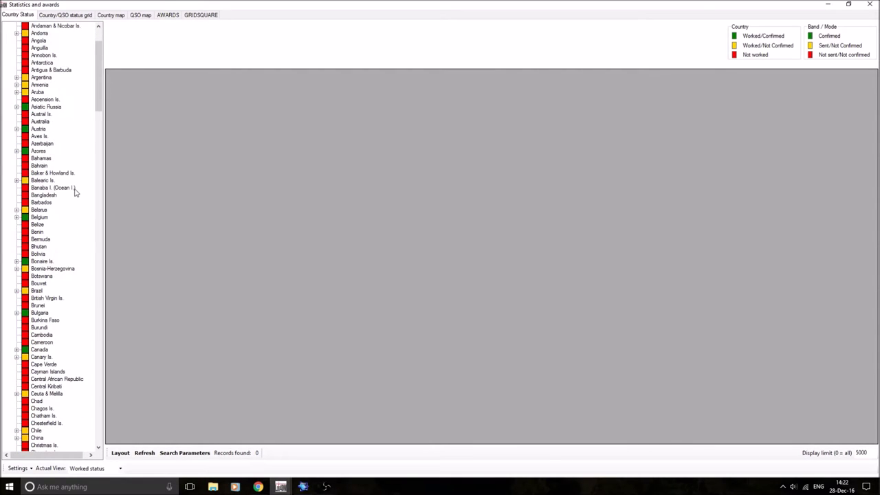
# Expand Andorra and the Czech Republic in the Country Status list and view the contacts logged with each.
pyautogui.scroll(3, 76, 193)
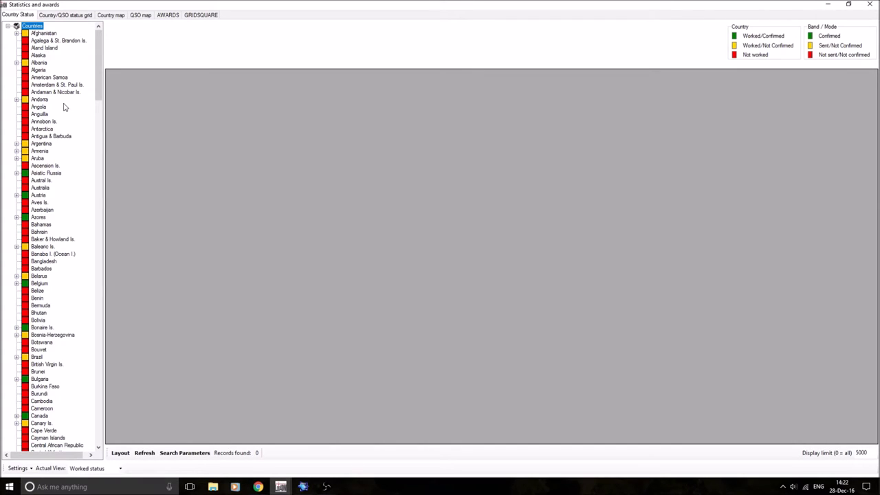
pyautogui.click(17, 100)
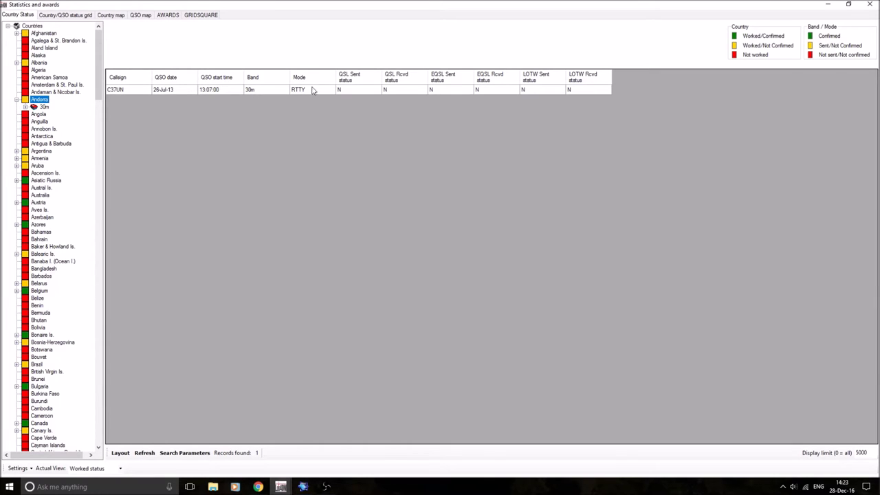
pyautogui.scroll(-6, 62, 131)
pyautogui.scroll(-8, 64, 143)
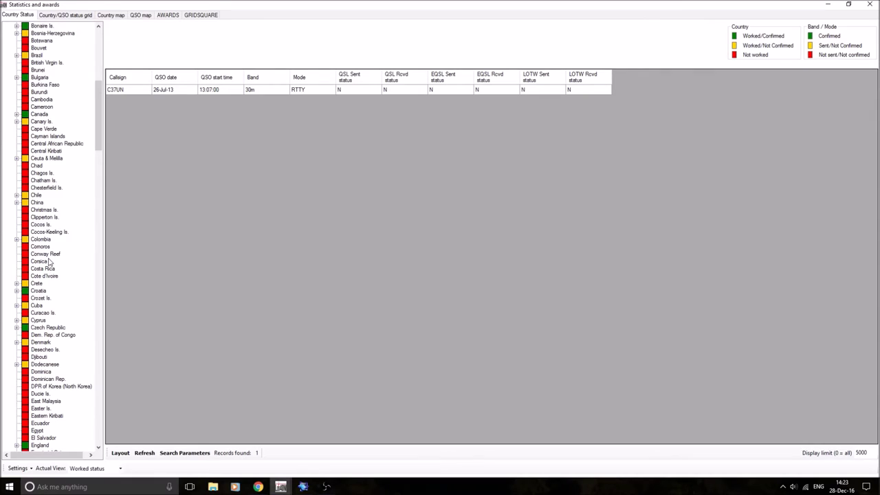
pyautogui.scroll(-2, 51, 262)
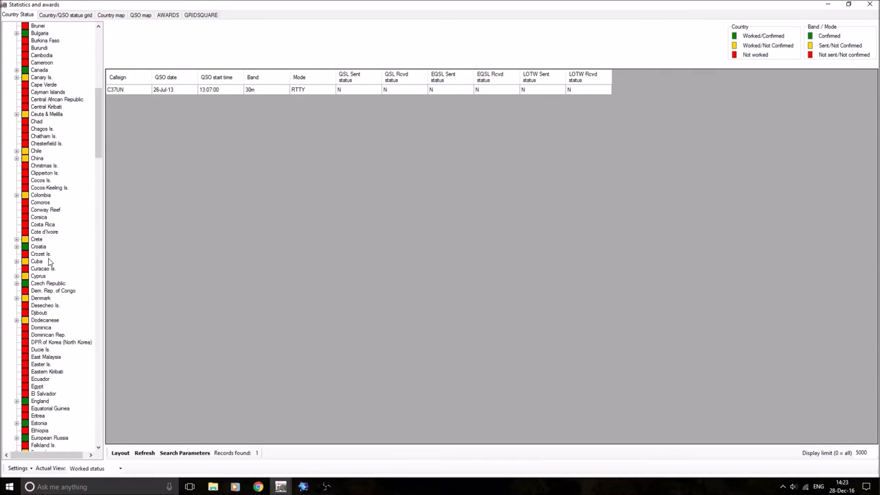
pyautogui.click(18, 284)
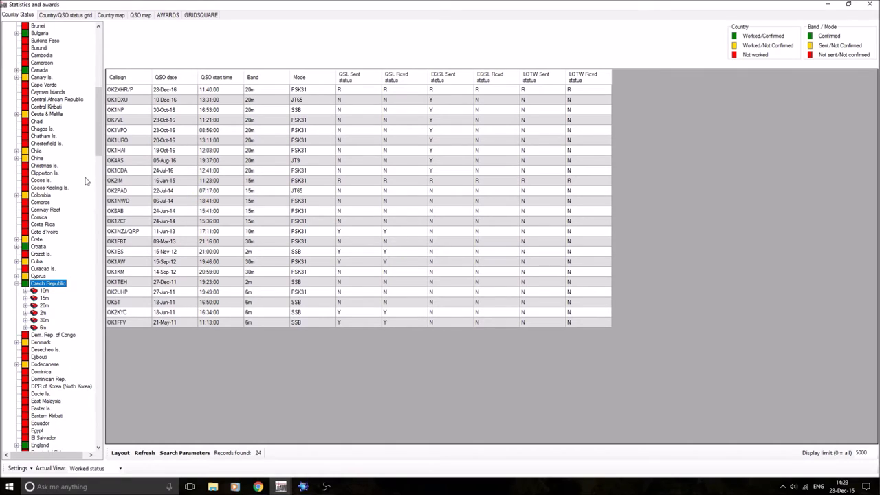
# Find Svalbard further down the Country Status list and expand it to view its logged contact.
pyautogui.scroll(-10, 88, 220)
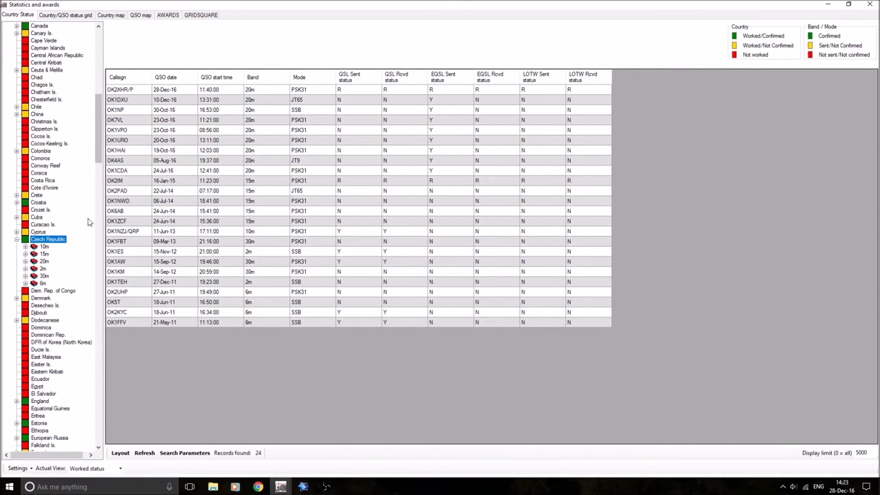
pyautogui.scroll(-20, 85, 237)
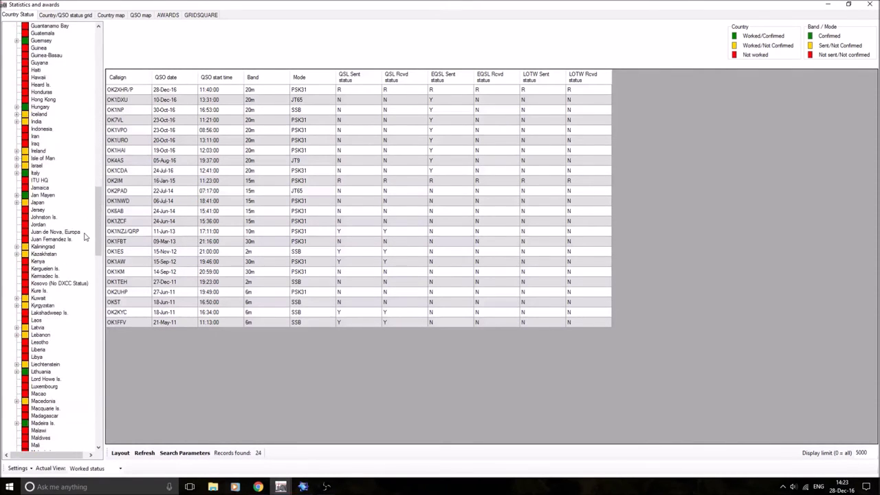
pyautogui.scroll(-14, 85, 236)
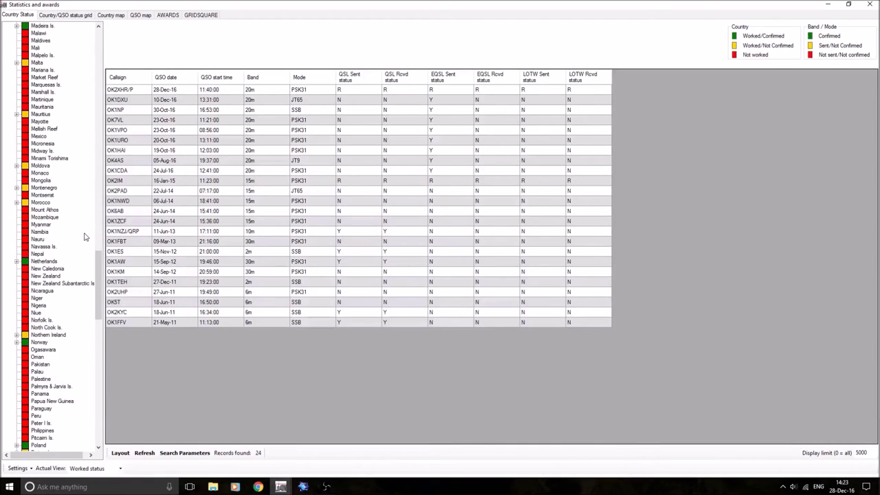
pyautogui.scroll(-16, 85, 236)
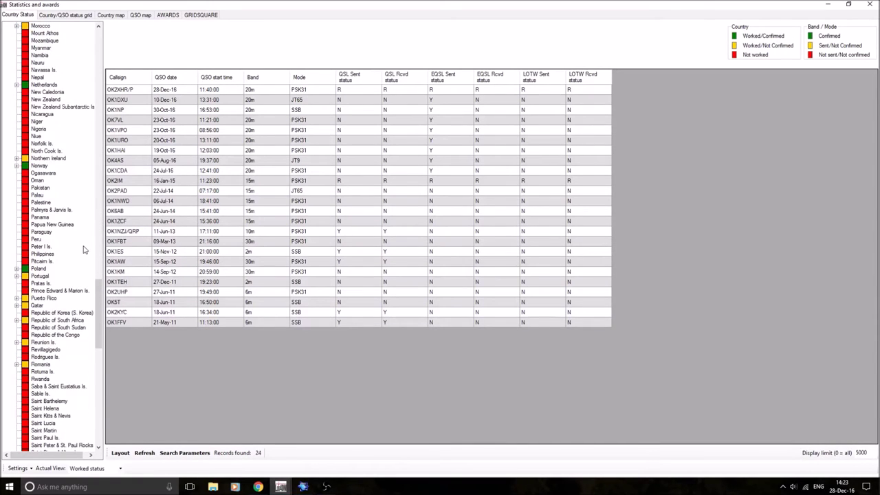
pyautogui.scroll(-8, 86, 252)
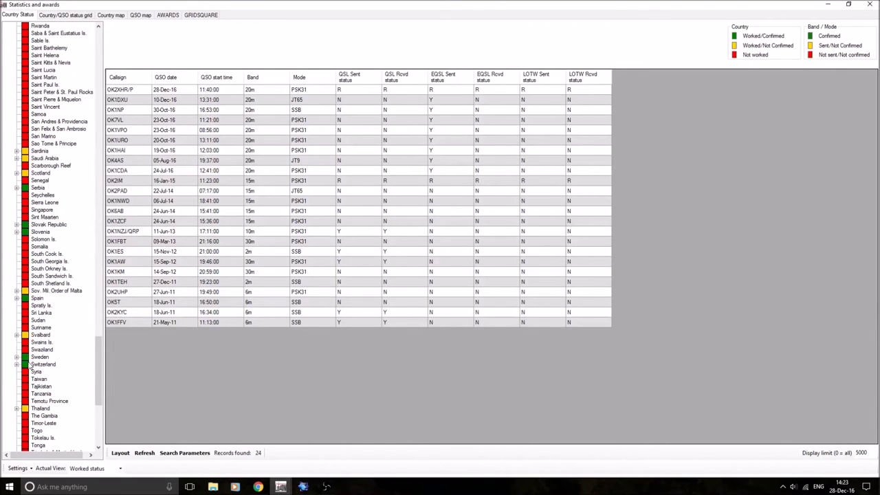
pyautogui.click(17, 336)
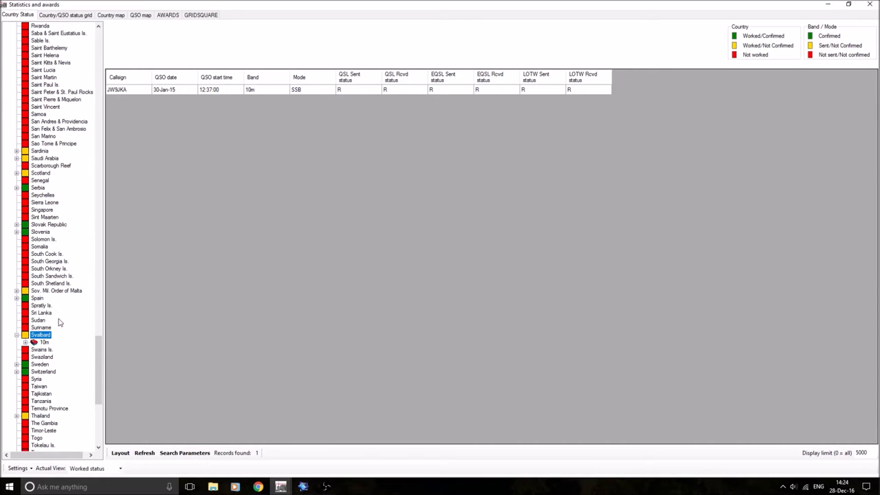
# Expand the United States in the Country Status list and browse its logged contacts and their QSL statuses.
pyautogui.scroll(-9, 58, 322)
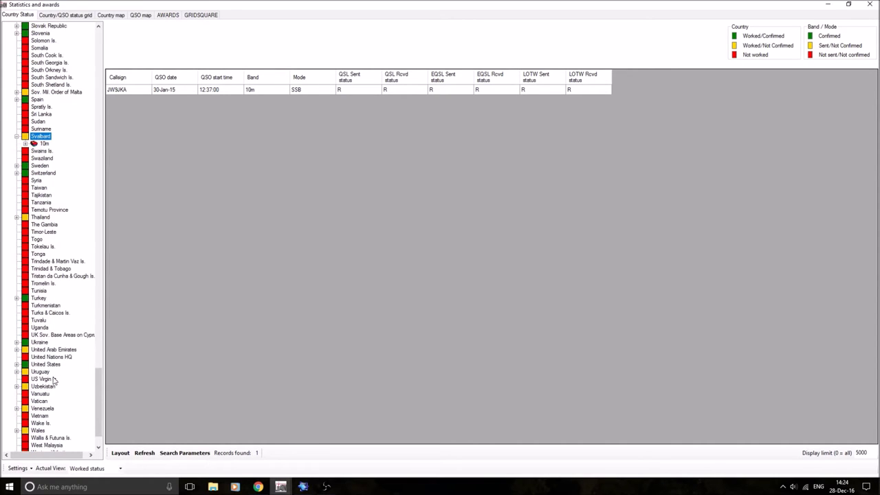
pyautogui.click(23, 365)
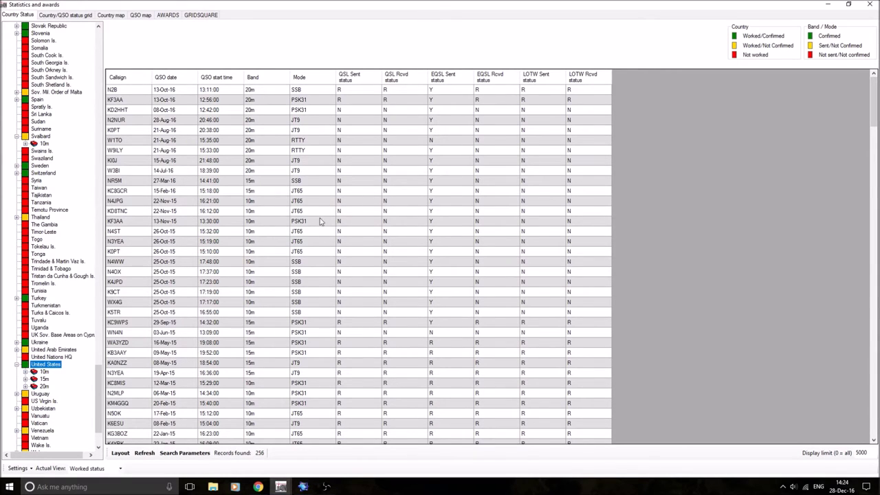
pyautogui.scroll(-2, 324, 251)
pyautogui.scroll(-2, 299, 234)
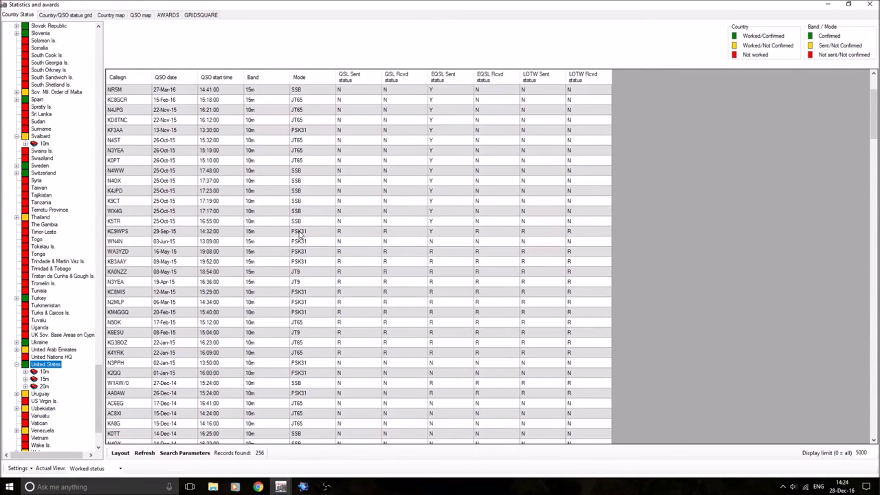
pyautogui.scroll(-1, 300, 235)
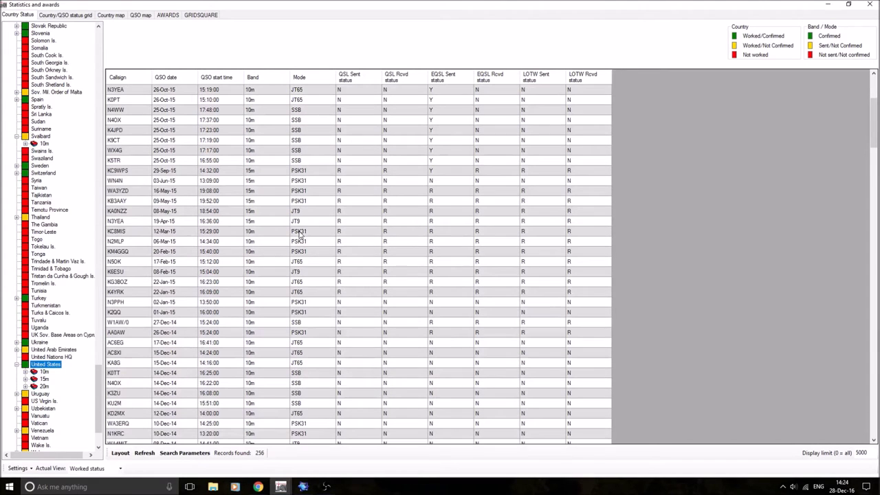
pyautogui.scroll(-1, 300, 234)
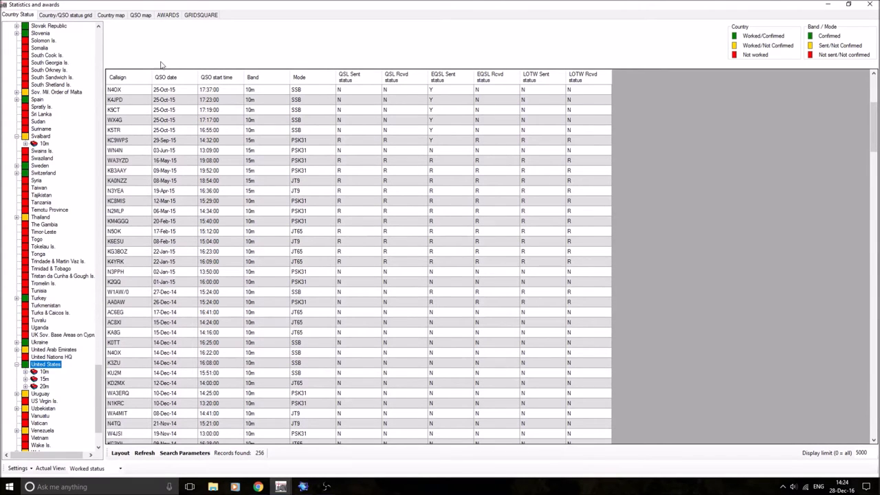
# View the Country map, and browse the worked and confirmed bands per country in the DXCC MIXED award table.
pyautogui.click(117, 15)
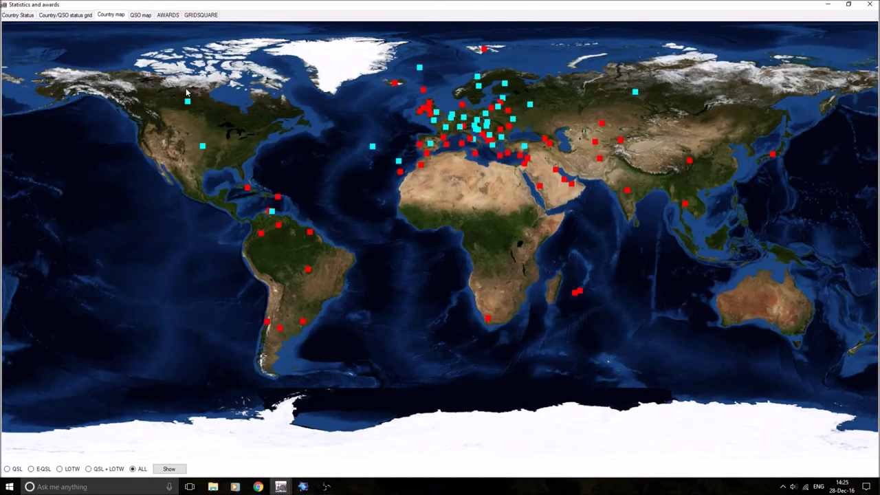
pyautogui.click(167, 15)
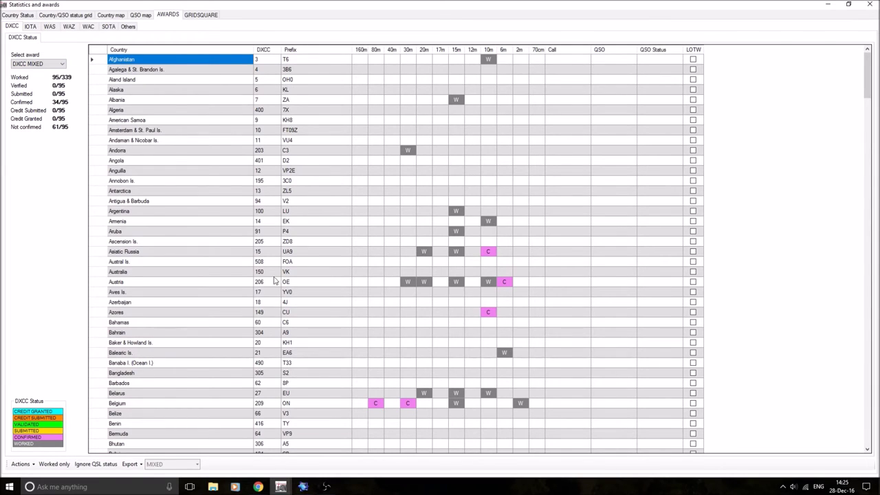
pyautogui.scroll(-1, 249, 339)
pyautogui.scroll(-2, 249, 340)
pyautogui.scroll(4, 249, 340)
pyautogui.click(133, 60)
pyautogui.scroll(-9, 506, 311)
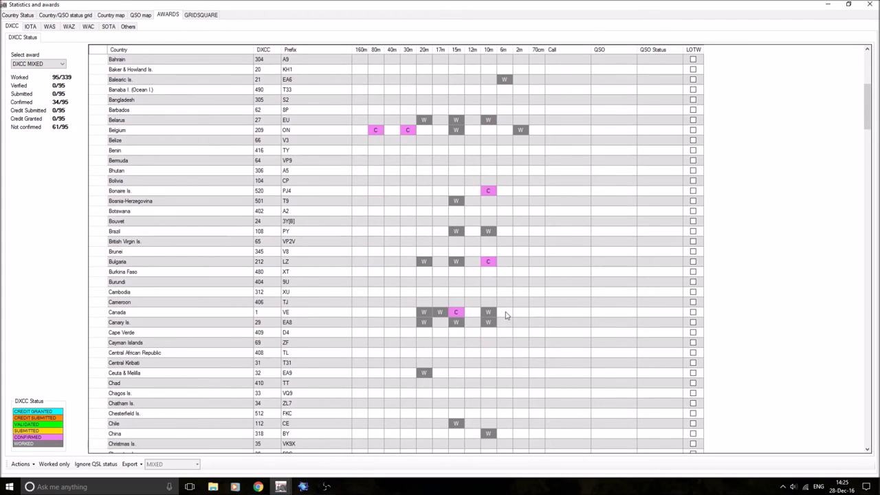
pyautogui.scroll(5, 505, 315)
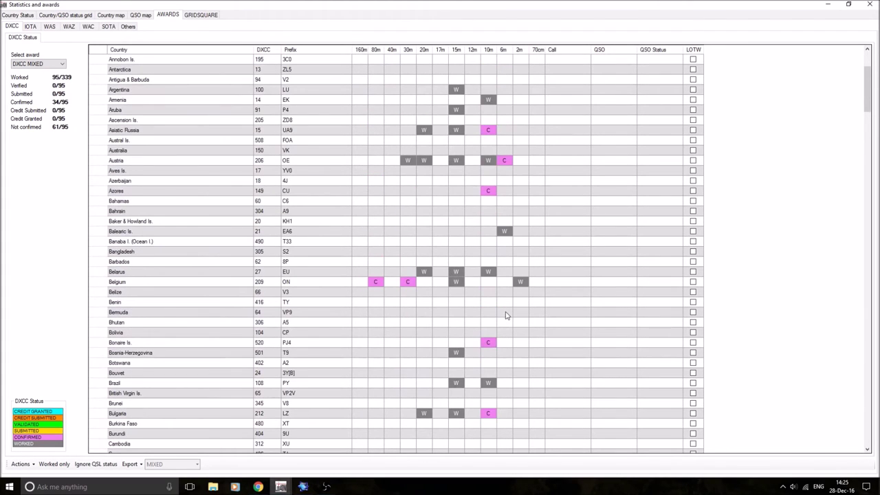
pyautogui.scroll(4, 506, 315)
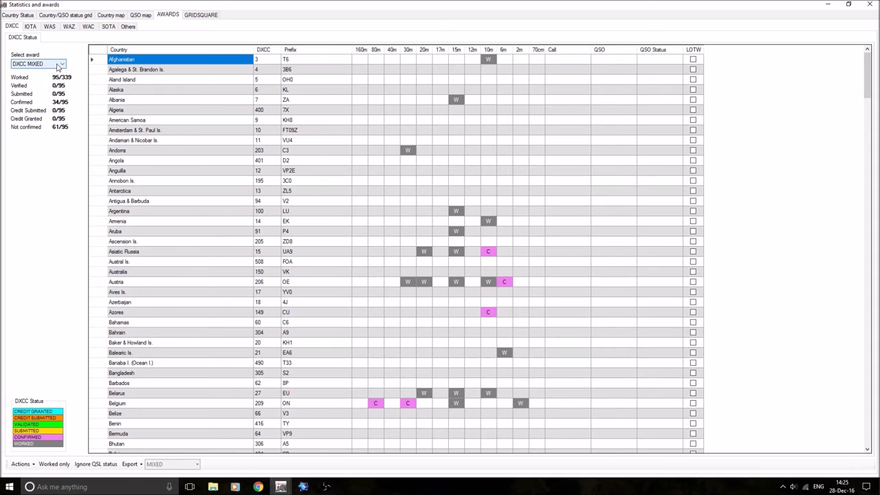
# Select the DXCC 6m award and browse the worked and confirmed countries on that band.
pyautogui.click(58, 66)
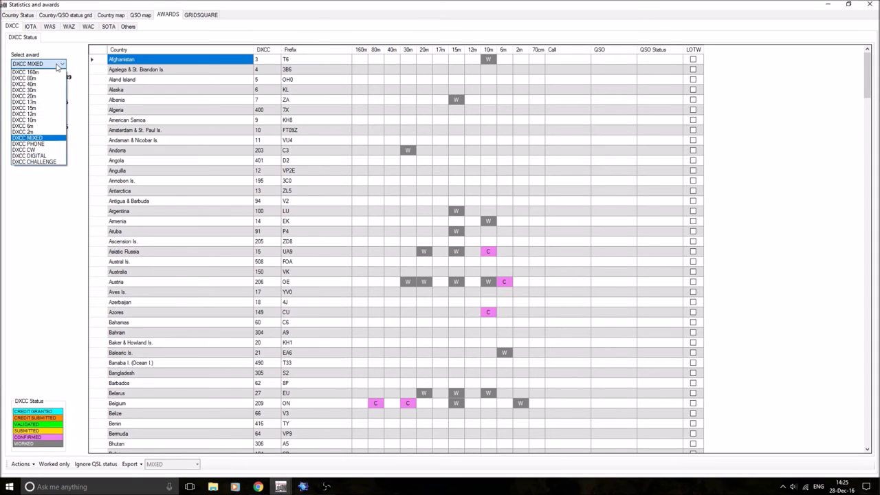
pyautogui.click(39, 127)
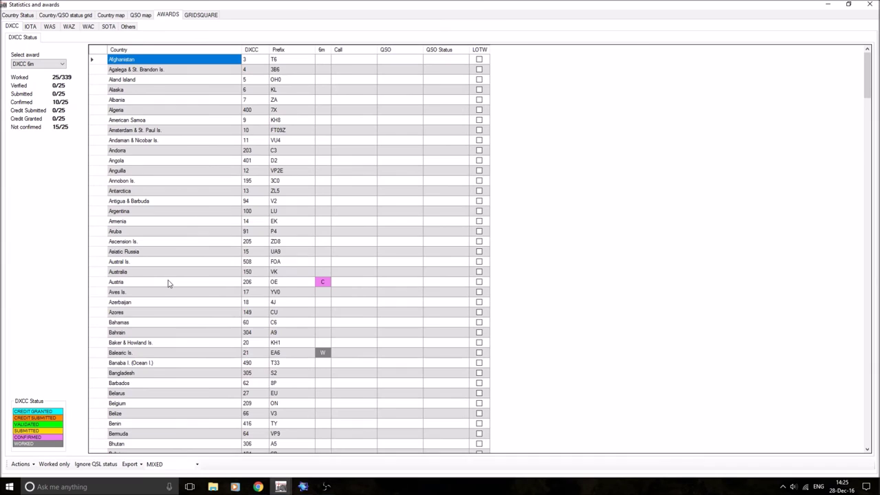
pyautogui.scroll(-3, 168, 283)
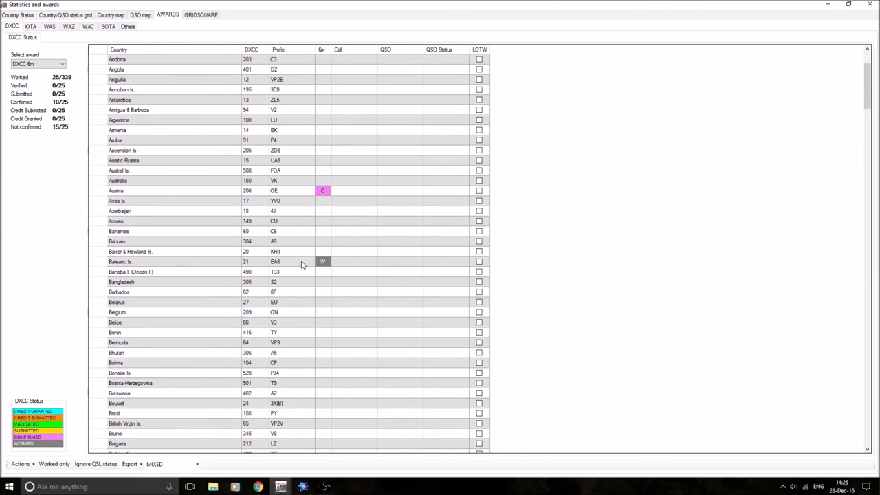
pyautogui.scroll(-15, 322, 264)
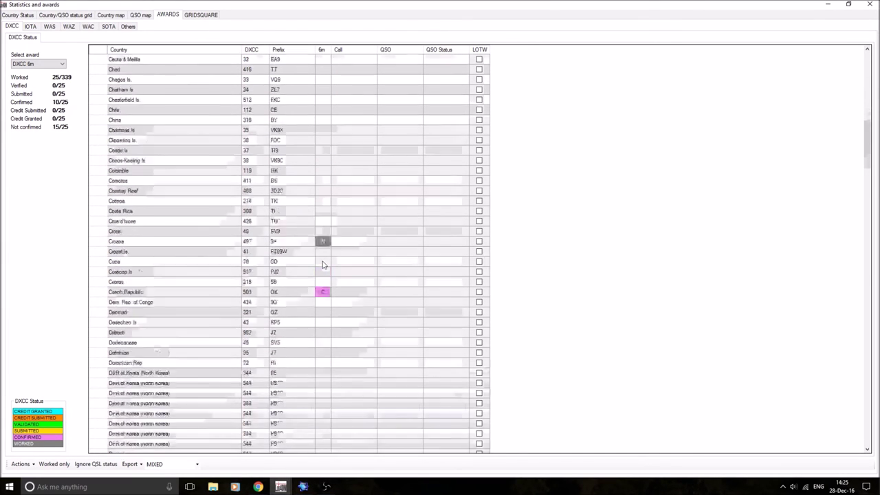
pyautogui.scroll(-3, 335, 251)
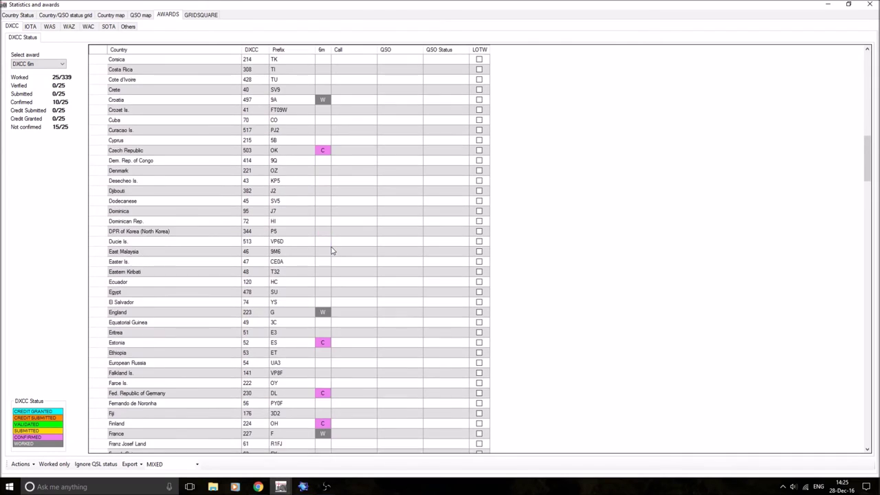
pyautogui.scroll(-3, 332, 251)
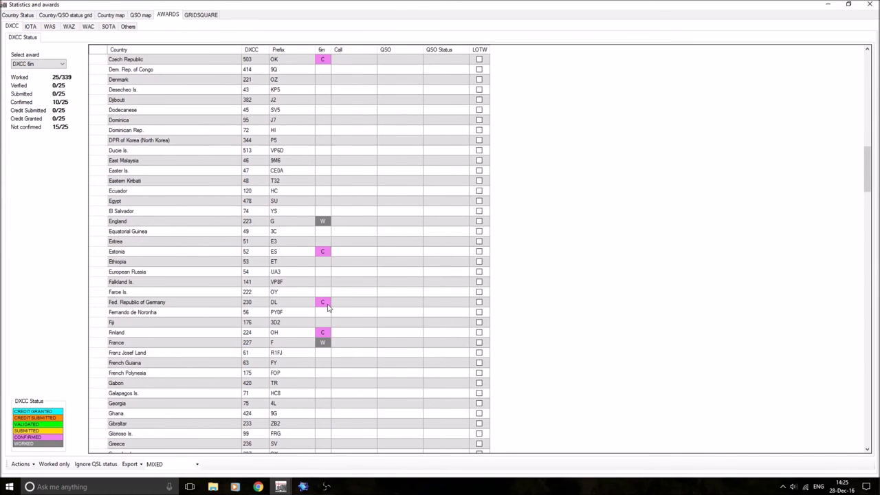
# View the DXCC 2m award status and switch the selected award back to DXCC MIXED.
pyautogui.click(61, 64)
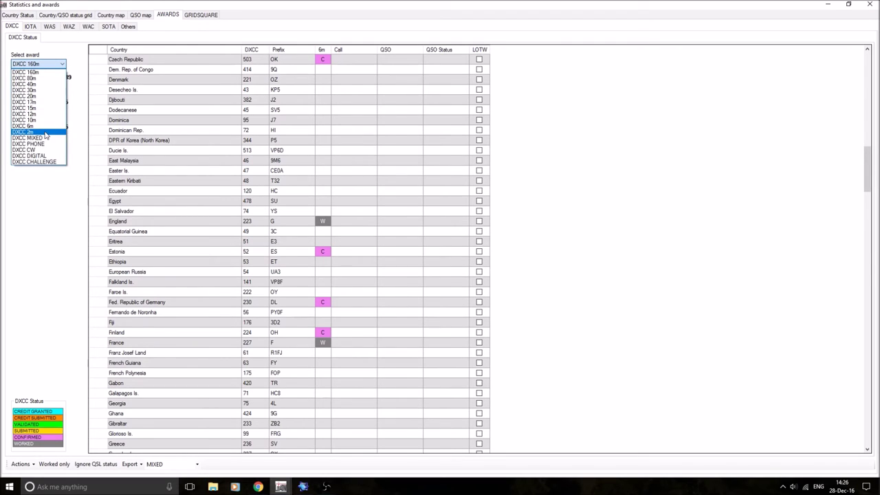
pyautogui.click(45, 133)
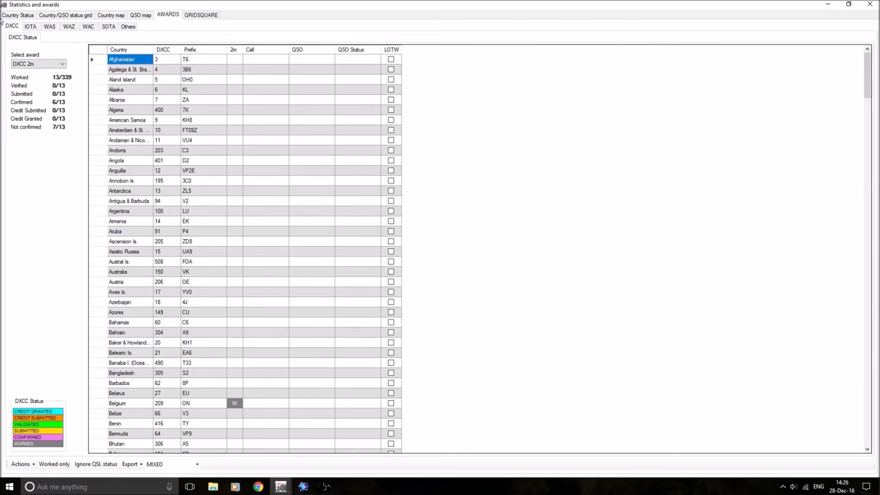
pyautogui.click(51, 64)
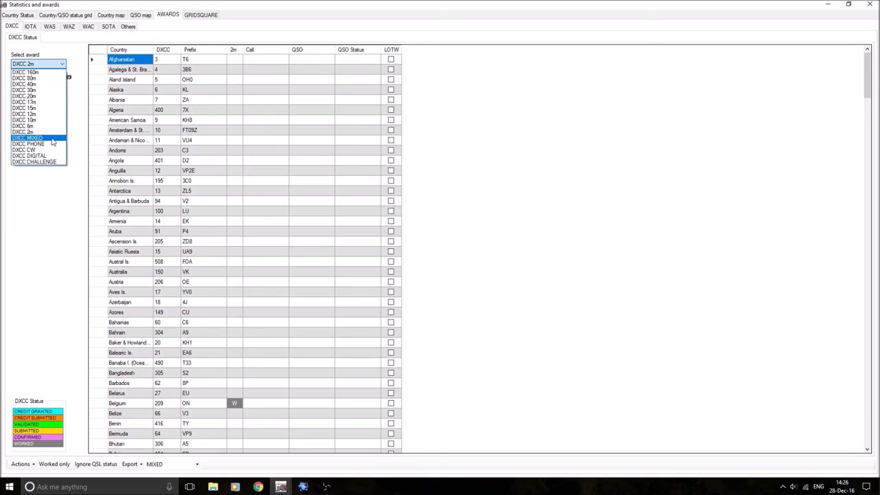
pyautogui.click(27, 138)
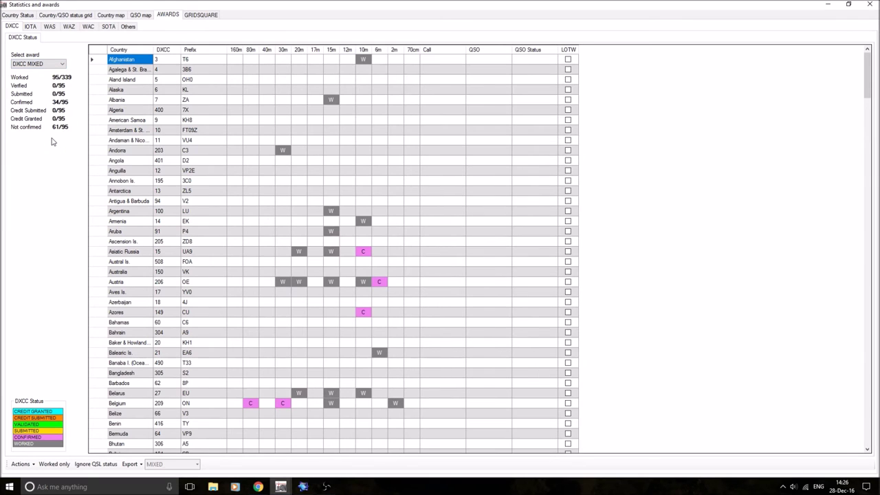
# Open the IOTA award status and browse the worked and confirmed island groups by band.
pyautogui.click(36, 28)
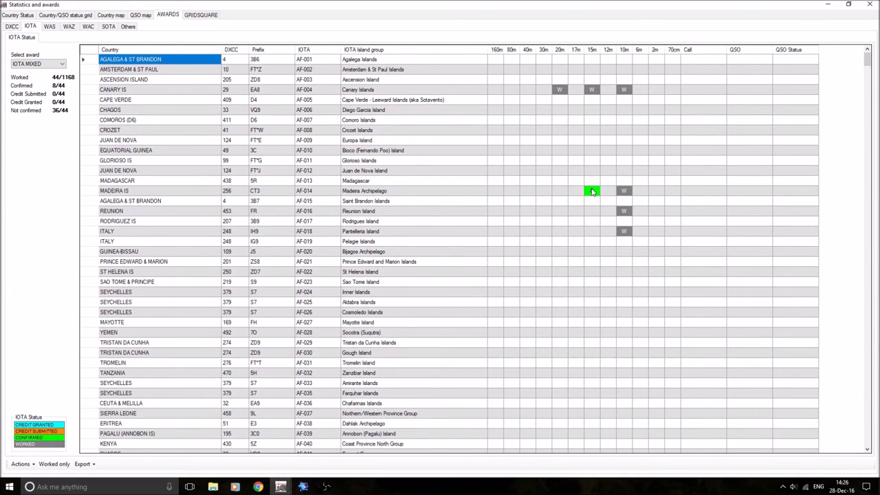
pyautogui.scroll(-15, 593, 191)
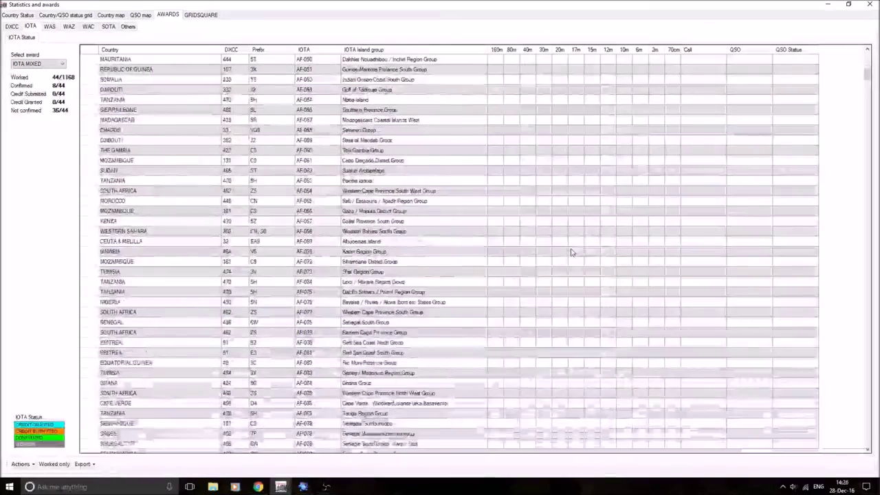
pyautogui.scroll(-15, 571, 253)
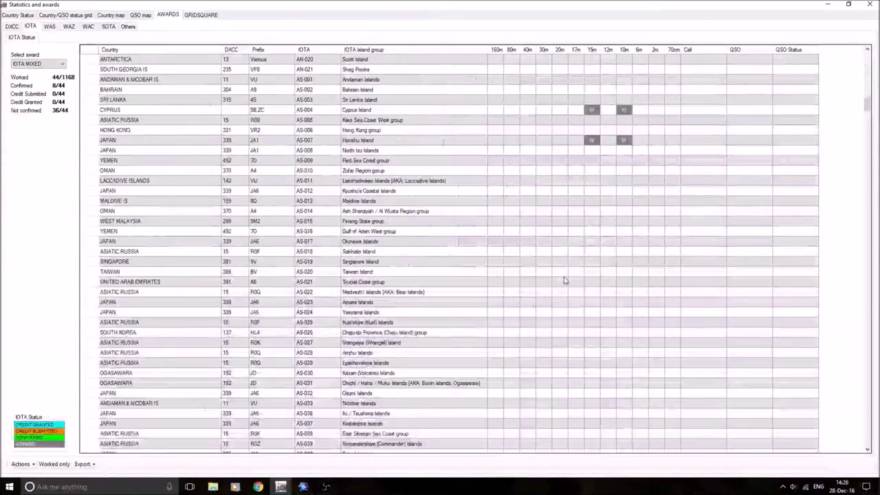
pyautogui.scroll(-15, 565, 281)
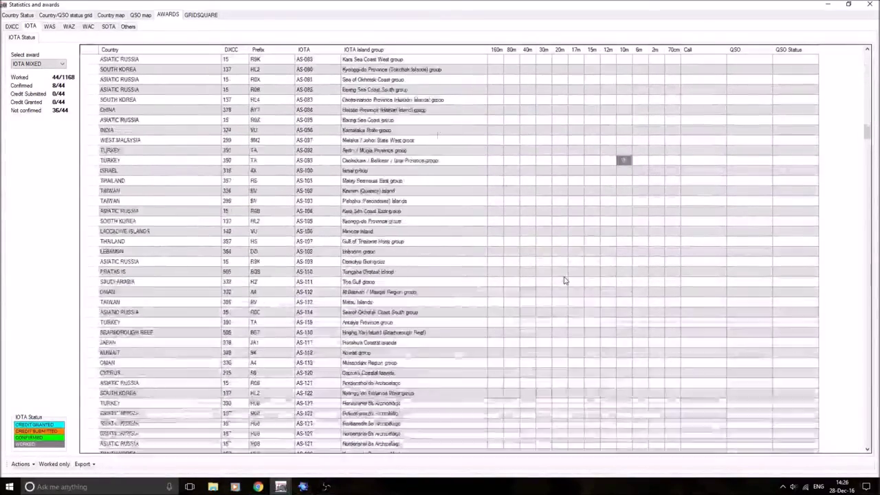
# View the WAZ award status by zone and the WAC award status by continent, keeping WAC MIXED as the selected award.
pyautogui.scroll(4, 566, 280)
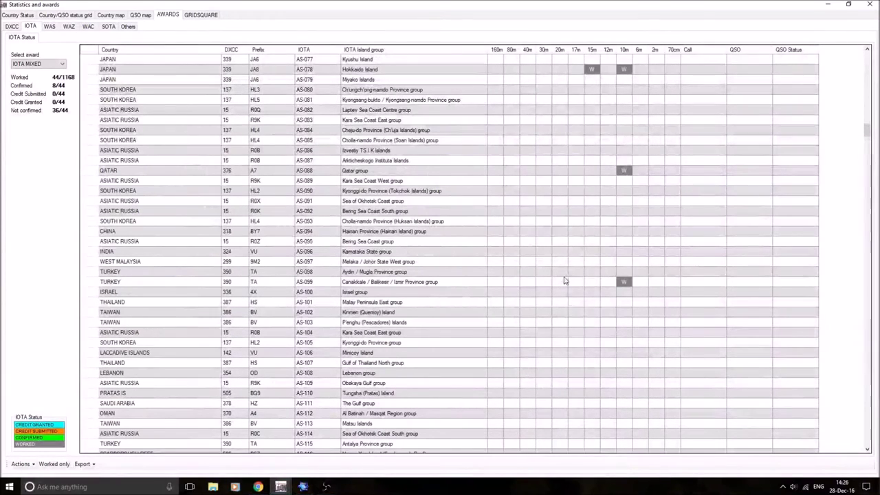
pyautogui.click(70, 28)
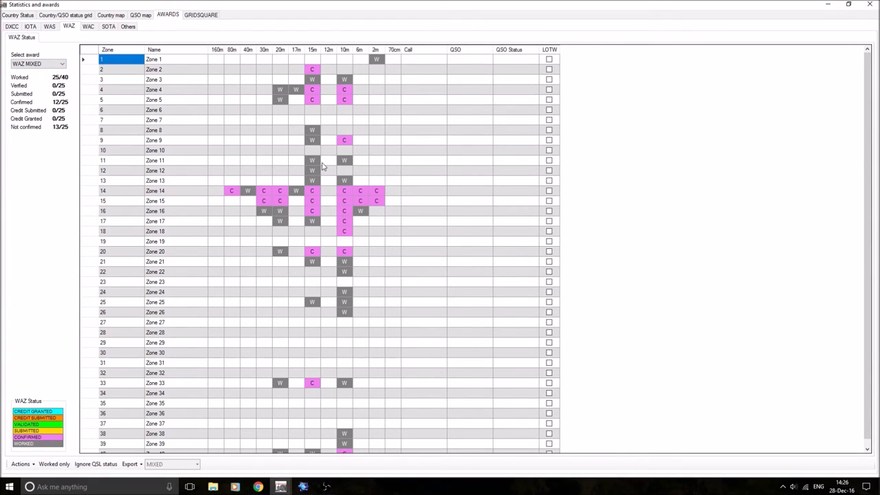
pyautogui.click(91, 28)
pyautogui.click(63, 66)
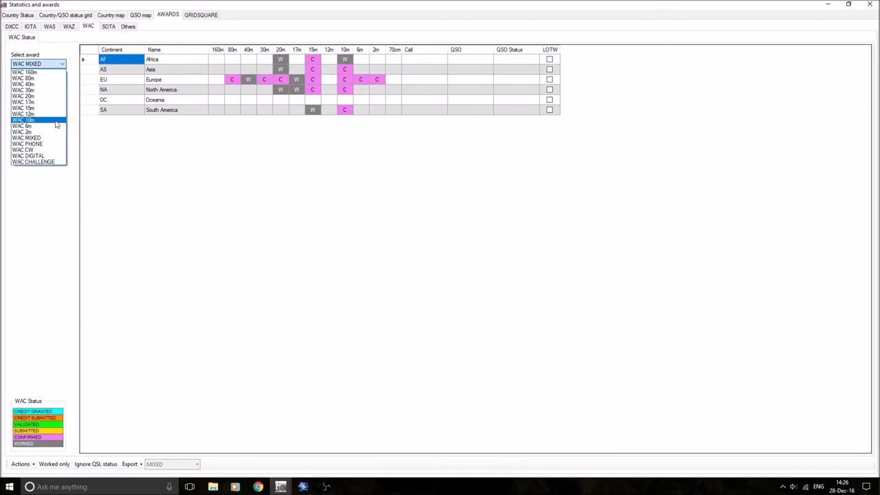
pyautogui.click(51, 140)
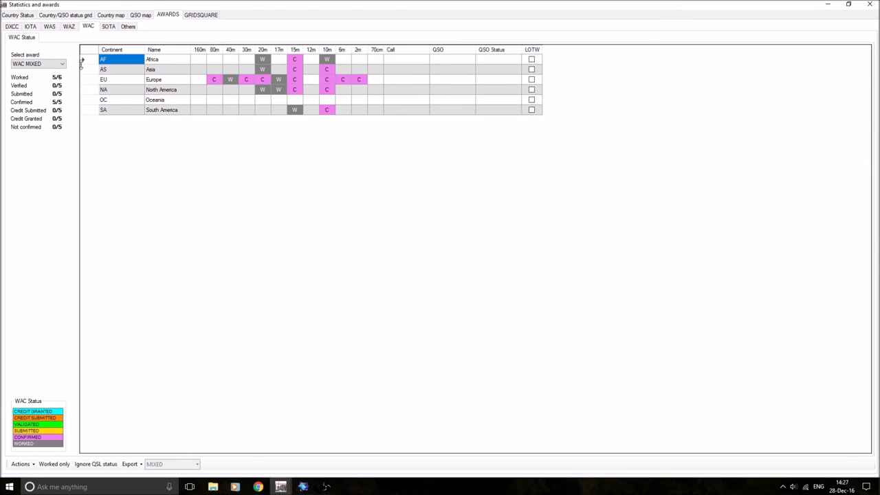
# Open the WAS award status and browse the worked and confirmed US states by band.
pyautogui.click(51, 27)
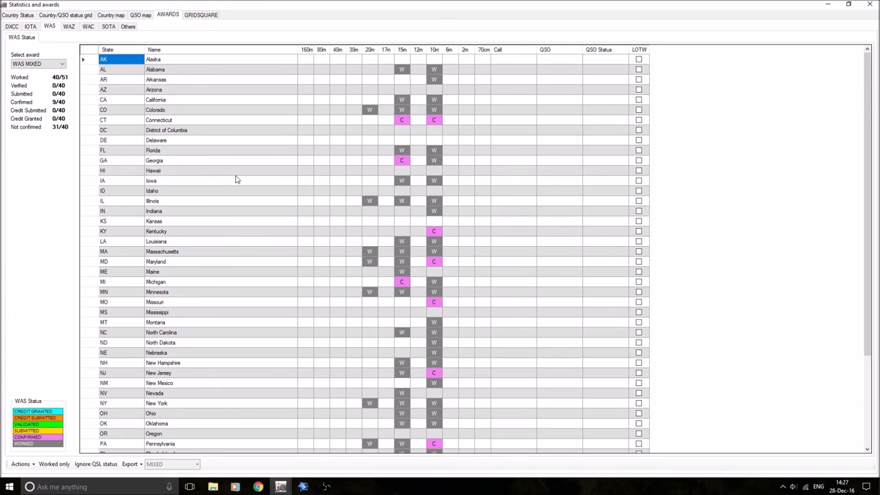
pyautogui.scroll(-3, 258, 223)
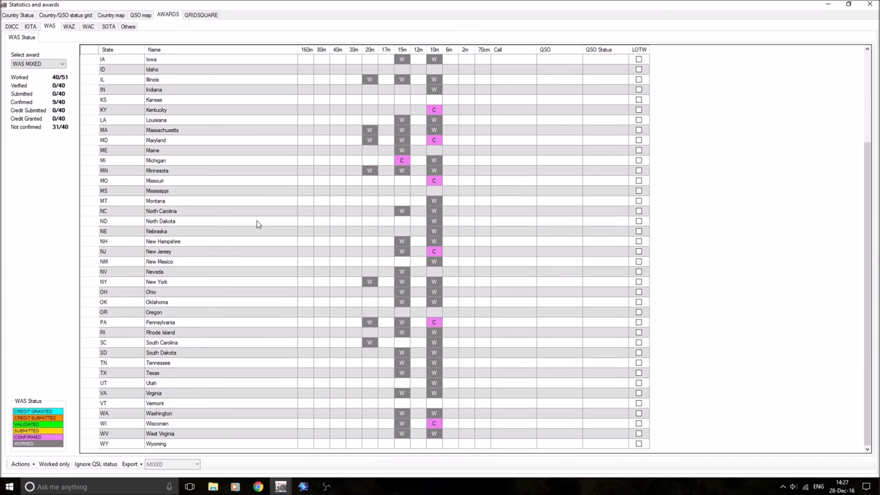
pyautogui.scroll(3, 255, 221)
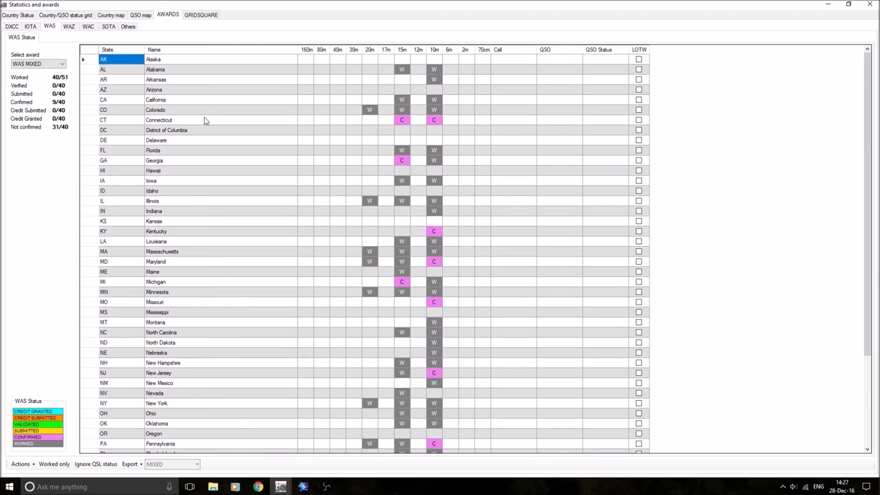
# Open the SOTA award status and browse the worked summits by band.
pyautogui.click(108, 27)
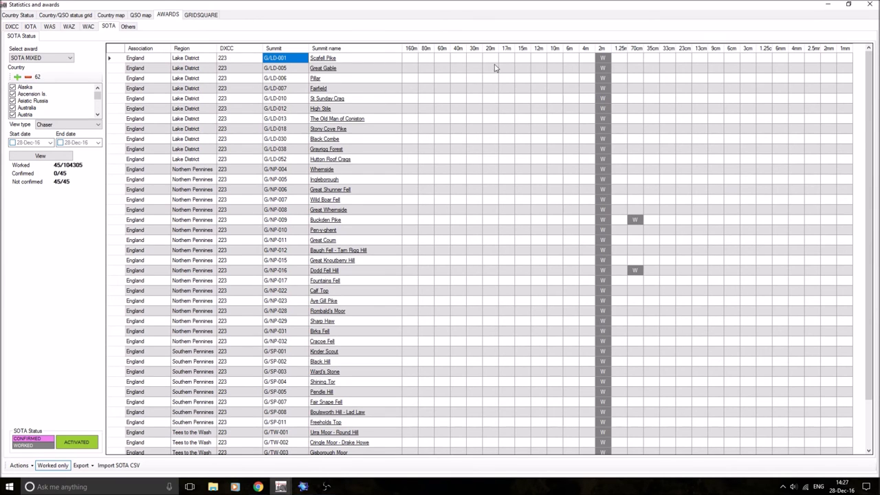
pyautogui.scroll(-2, 466, 124)
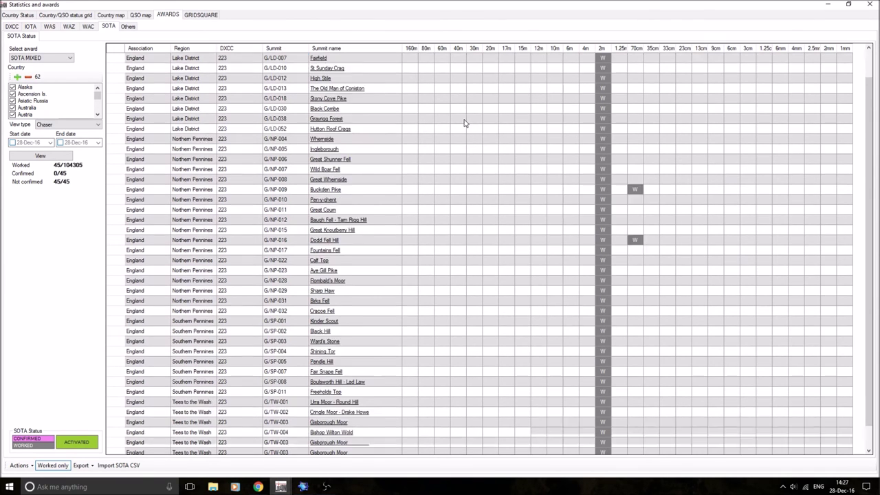
pyautogui.scroll(2, 471, 179)
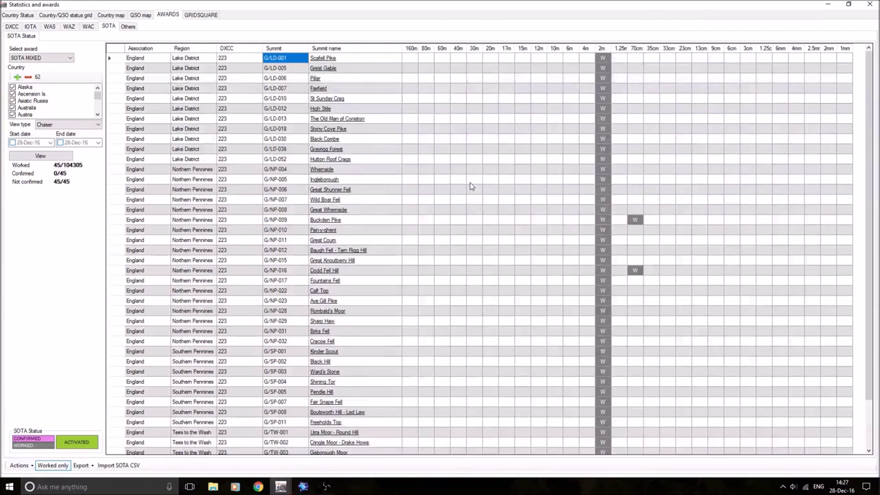
# View the logged contacts for the SOTA summits G/LD-007 Fairfield and G/LD-001 Scafell Pike, closing each contact list.
pyautogui.doubleClick(277, 92)
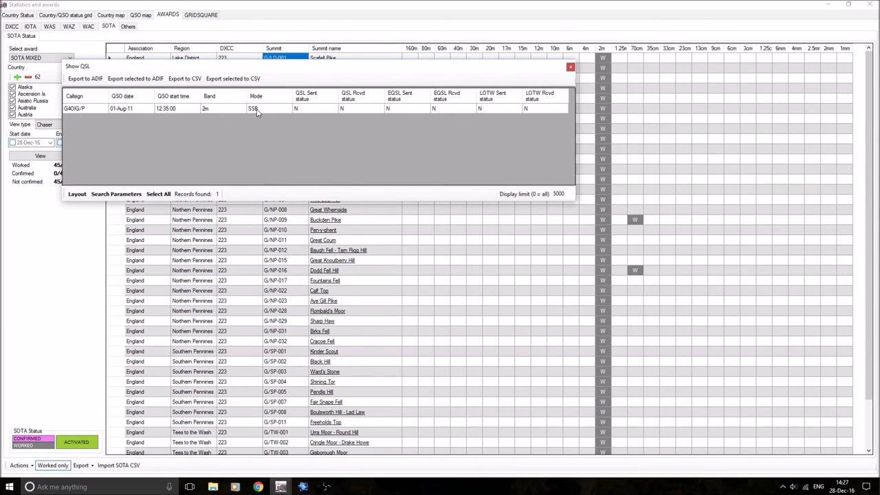
pyautogui.click(570, 68)
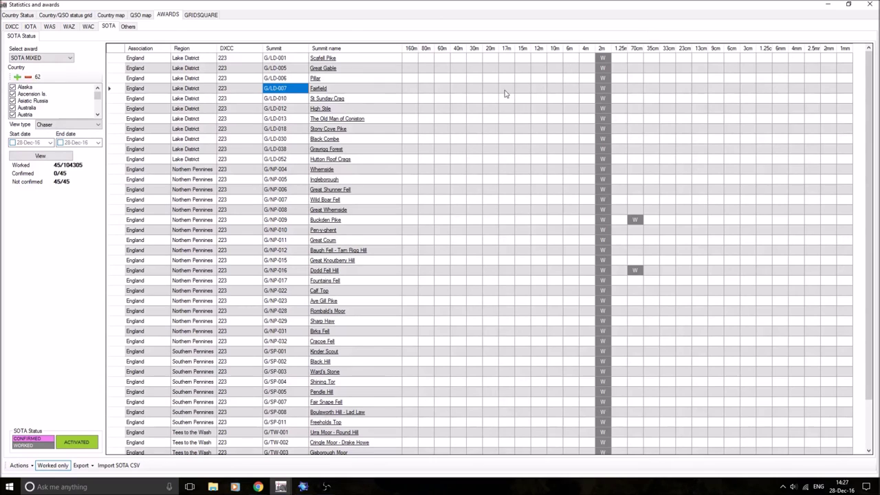
pyautogui.doubleClick(291, 58)
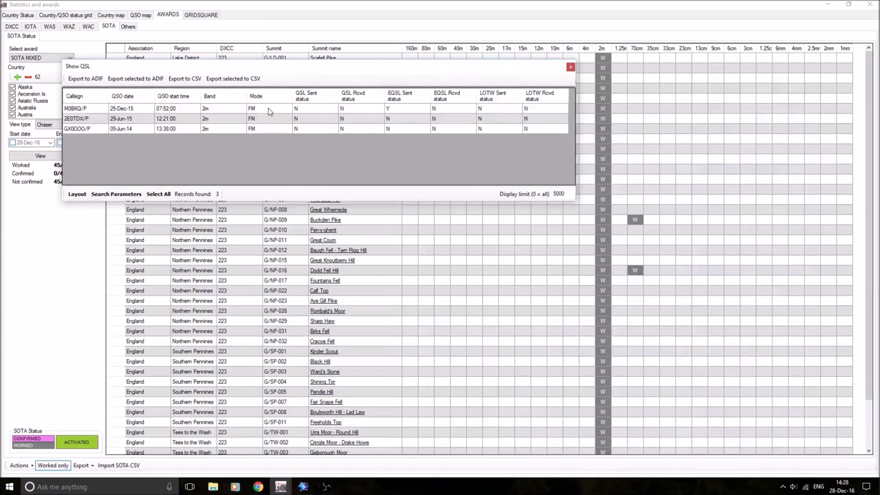
pyautogui.click(571, 68)
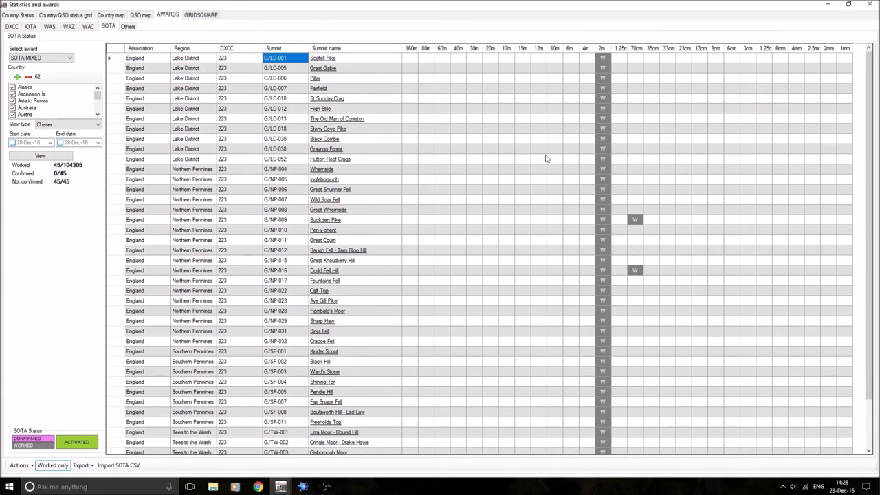
# View the gridsquares on the locator map, and close the Statistics and awards window.
pyautogui.click(203, 19)
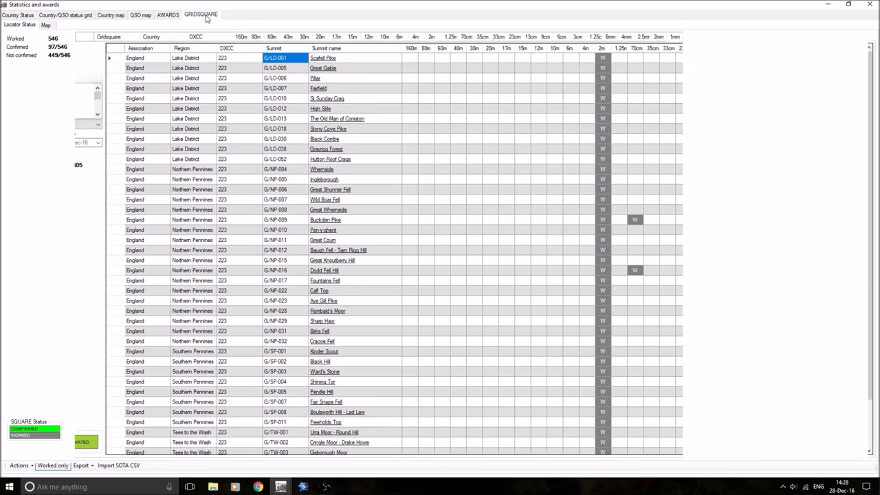
pyautogui.click(46, 25)
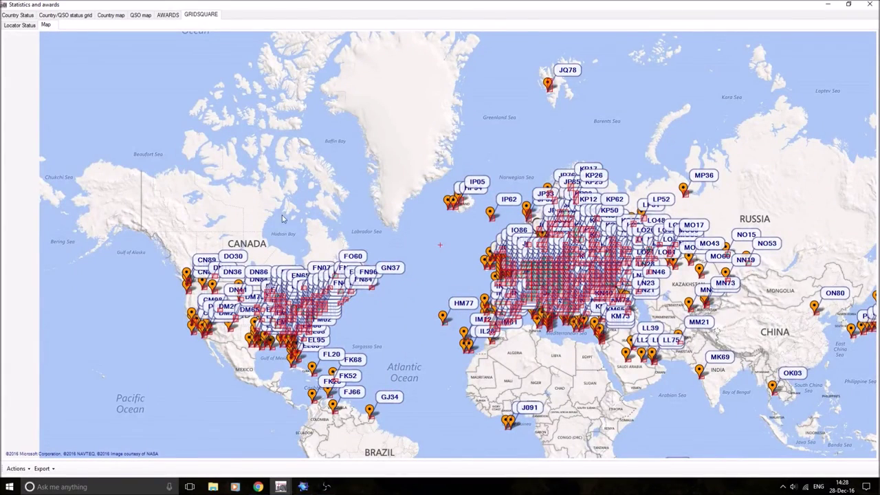
pyautogui.click(872, 5)
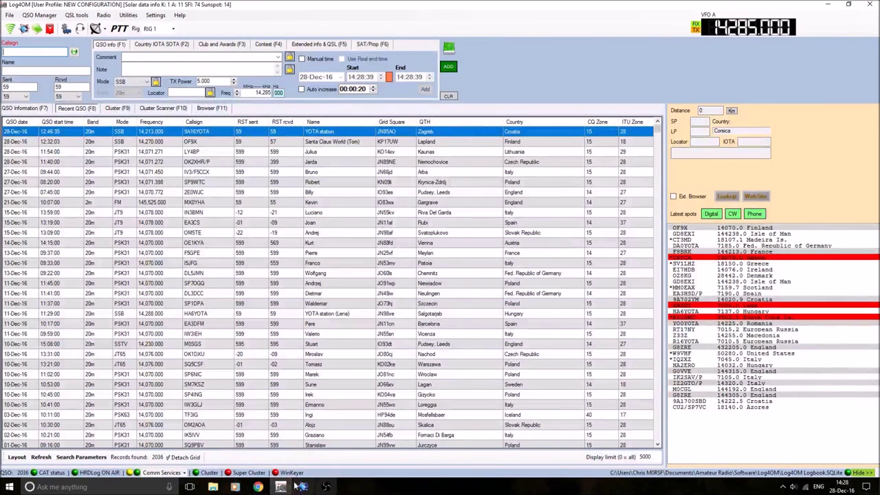
# Switch to Chrome and open the Download page of the Log4OM website.
pyautogui.click(257, 486)
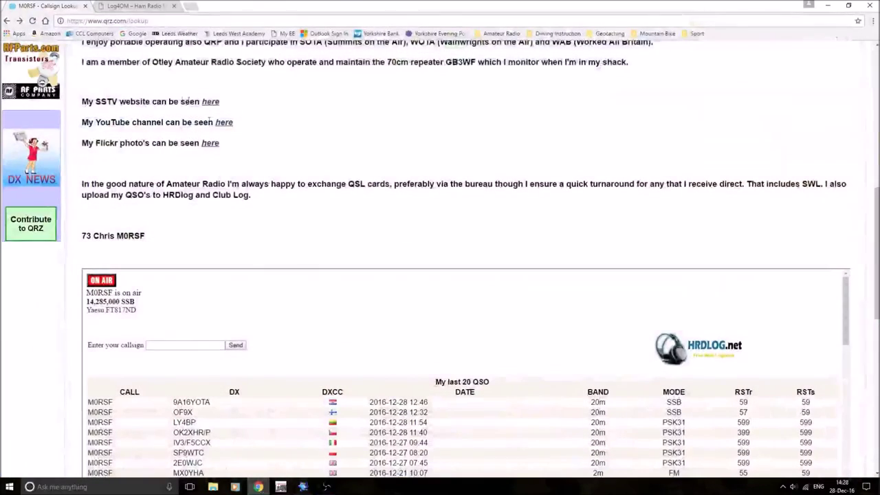
pyautogui.click(151, 6)
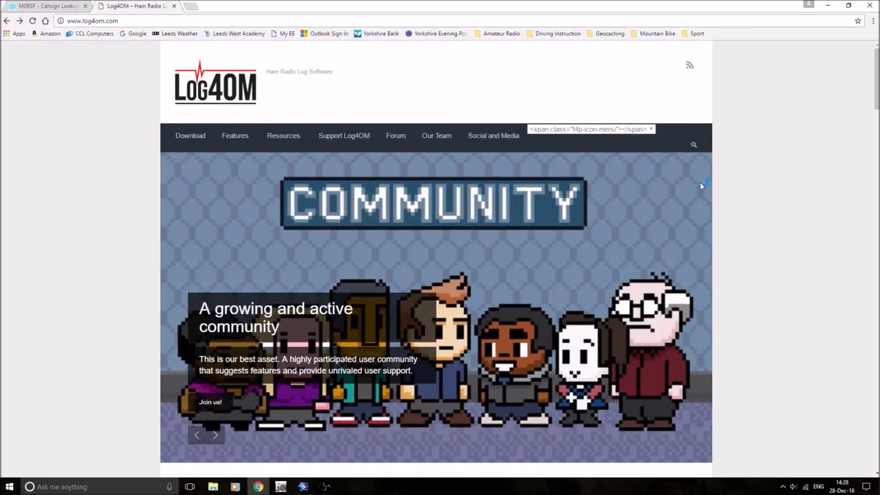
pyautogui.click(193, 137)
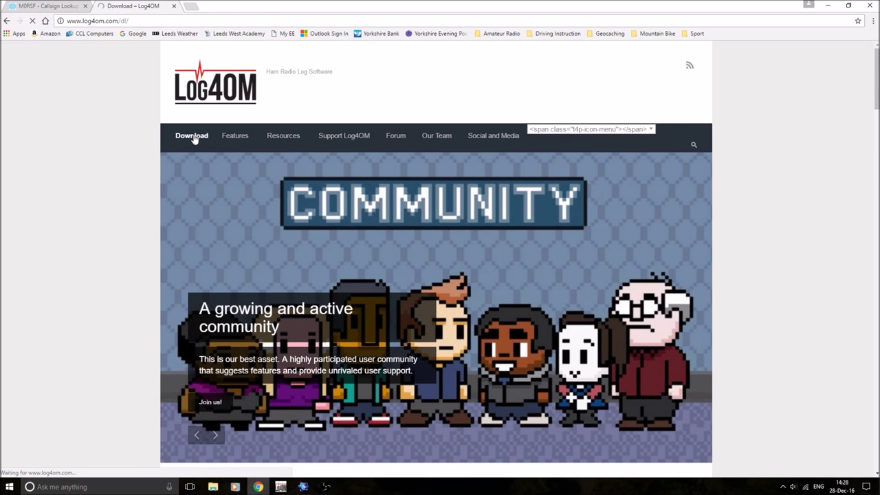
# Examine the current release, manuals and previous versions offered for download, and return to the Log4OM main window.
pyautogui.scroll(-2, 477, 213)
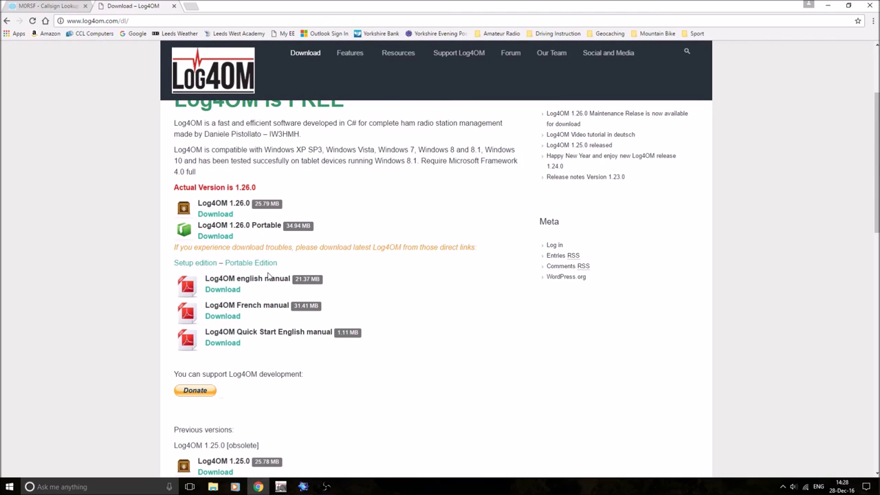
pyautogui.scroll(-5, 408, 273)
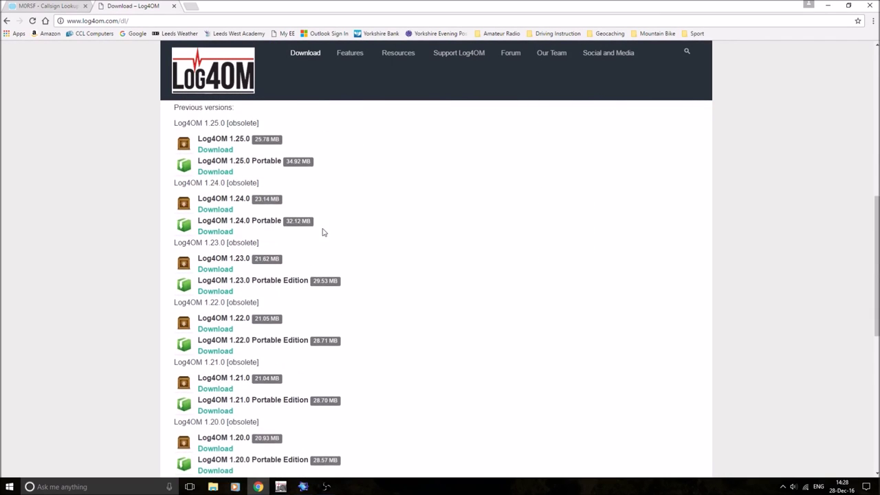
pyautogui.scroll(-2, 358, 234)
pyautogui.scroll(6, 445, 285)
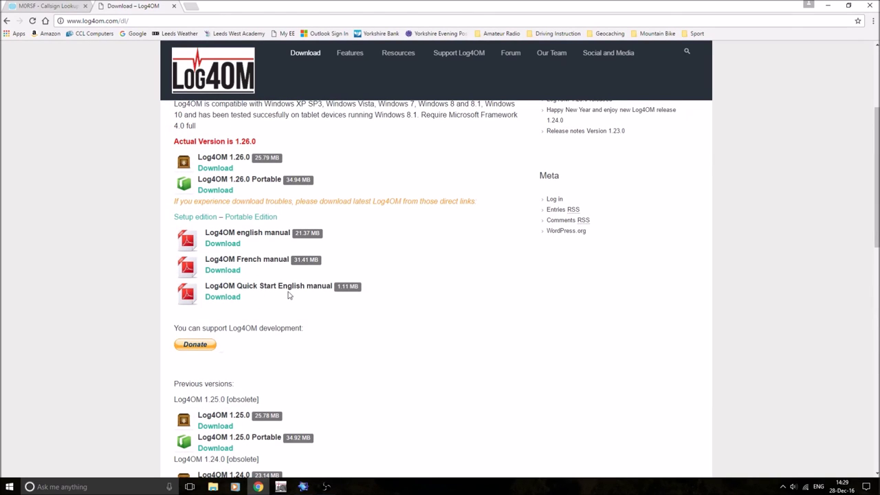
pyautogui.scroll(3, 456, 288)
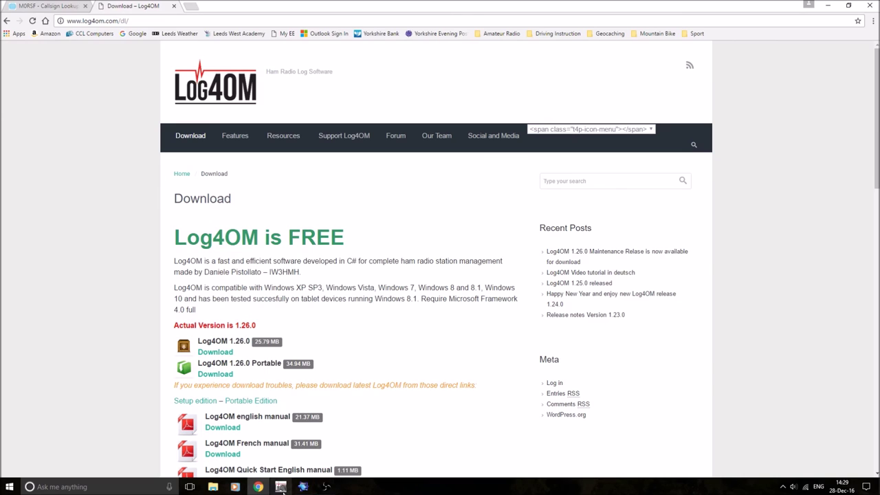
pyautogui.click(827, 5)
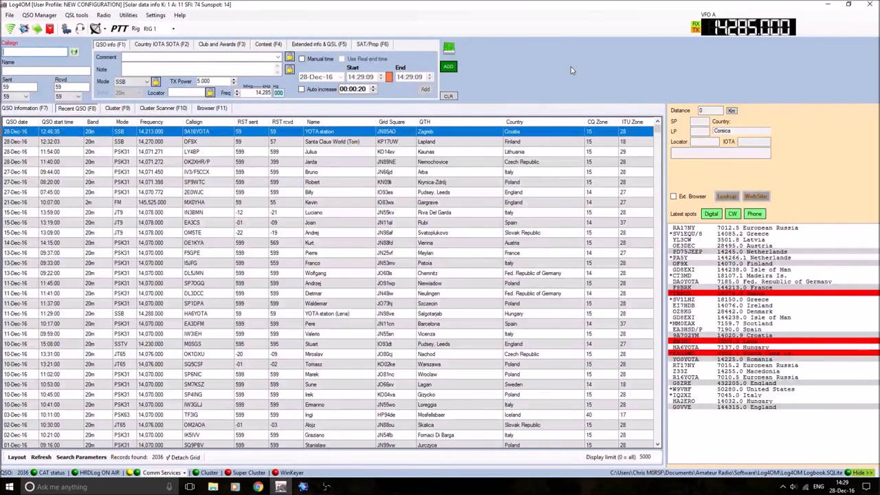